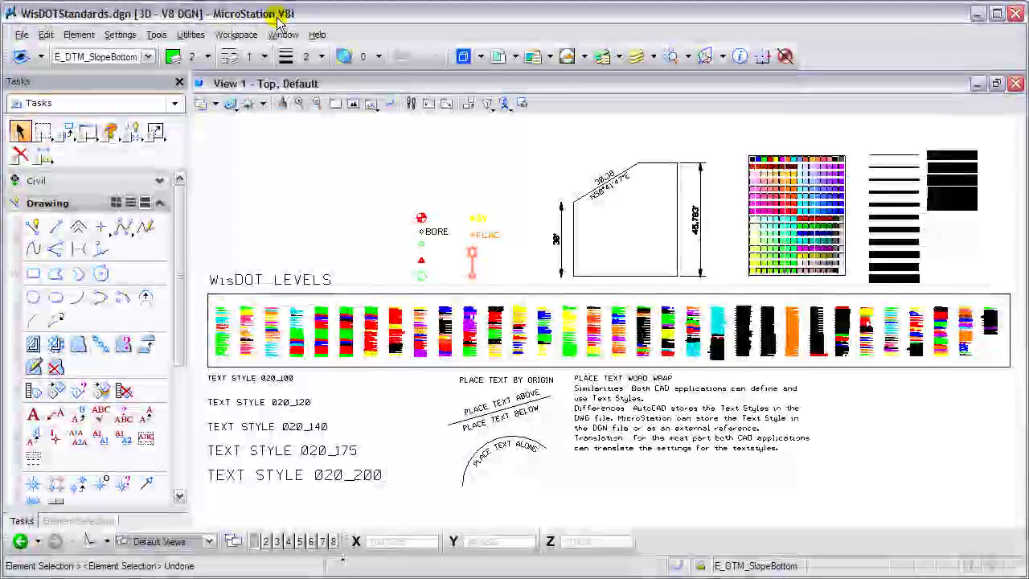
# Move the shape's lower-right vertex up so its side dimensions read 18.5542' and 34.3373'
pyautogui.click(335, 103)
pyautogui.click(409, 281)
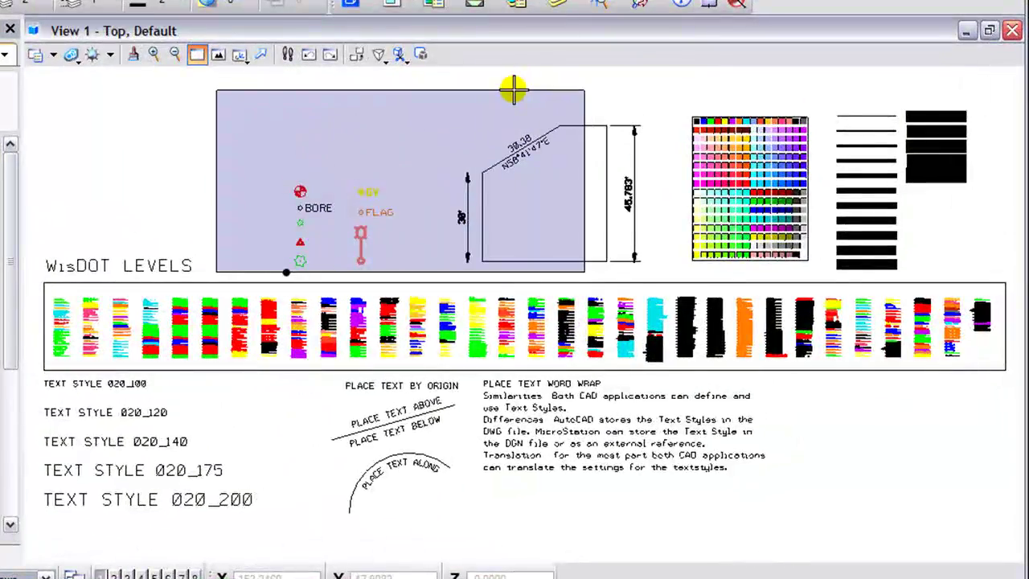
pyautogui.click(513, 90)
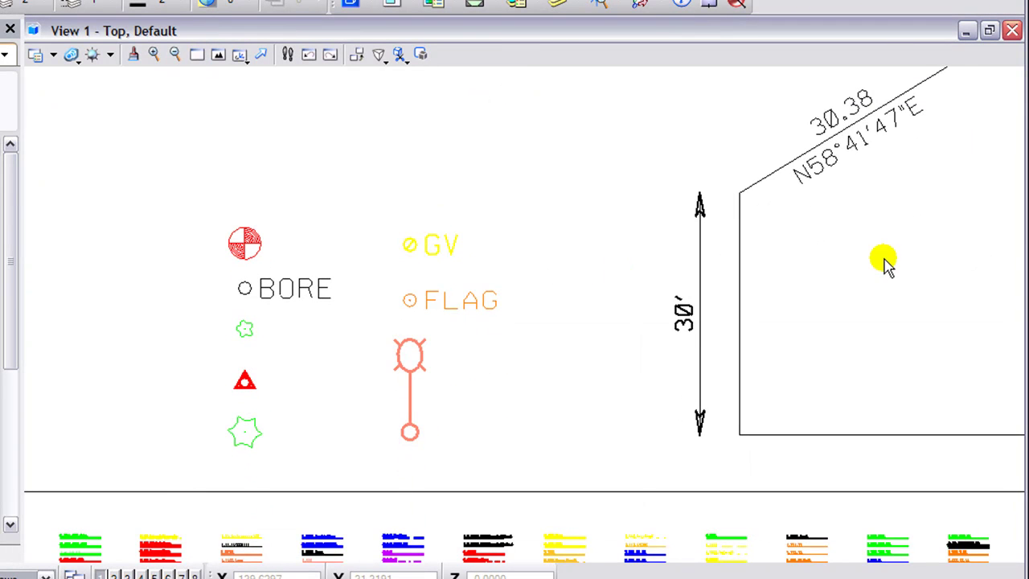
pyautogui.moveTo(884, 259)
pyautogui.mouseDown(button='middle')
pyautogui.moveTo(707, 260)
pyautogui.moveTo(559, 302)
pyautogui.moveTo(458, 300)
pyautogui.mouseUp(button='middle')
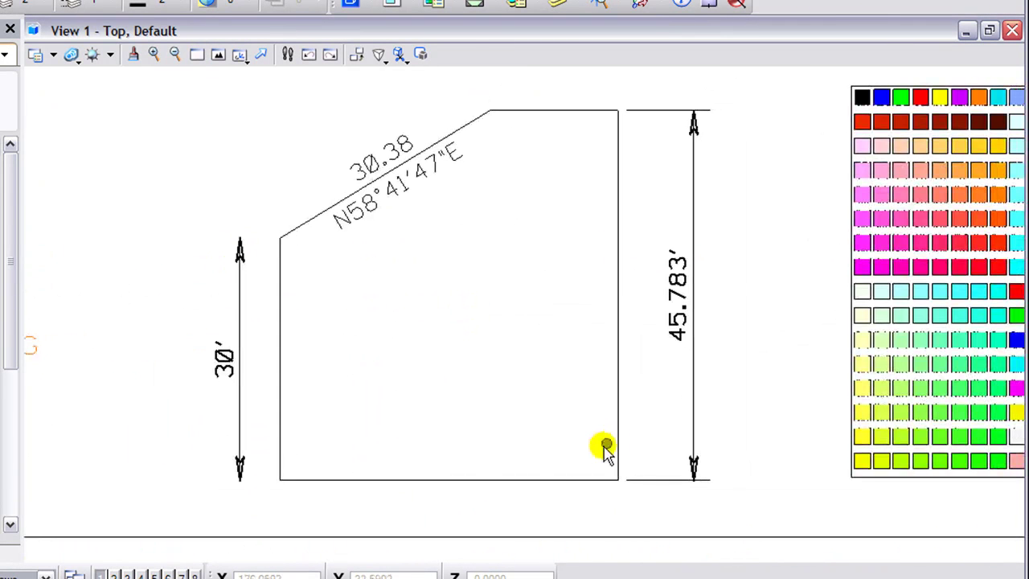
pyautogui.click(529, 479)
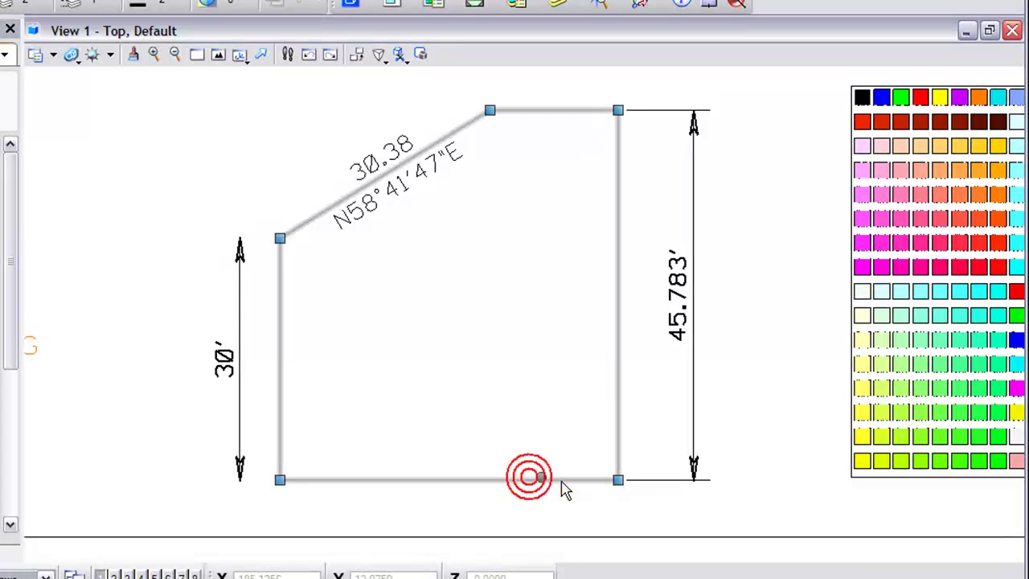
pyautogui.click(618, 480)
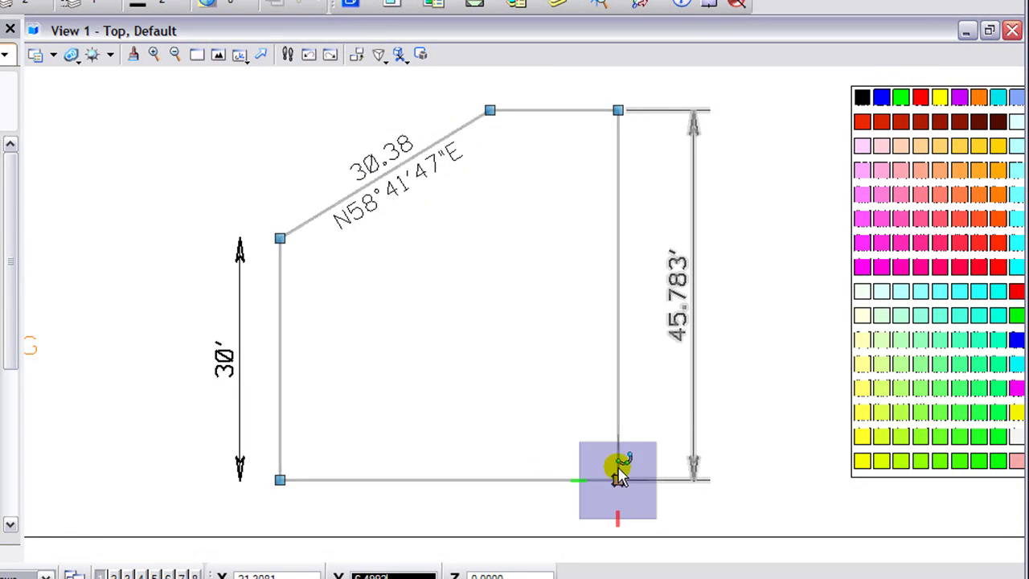
pyautogui.click(618, 389)
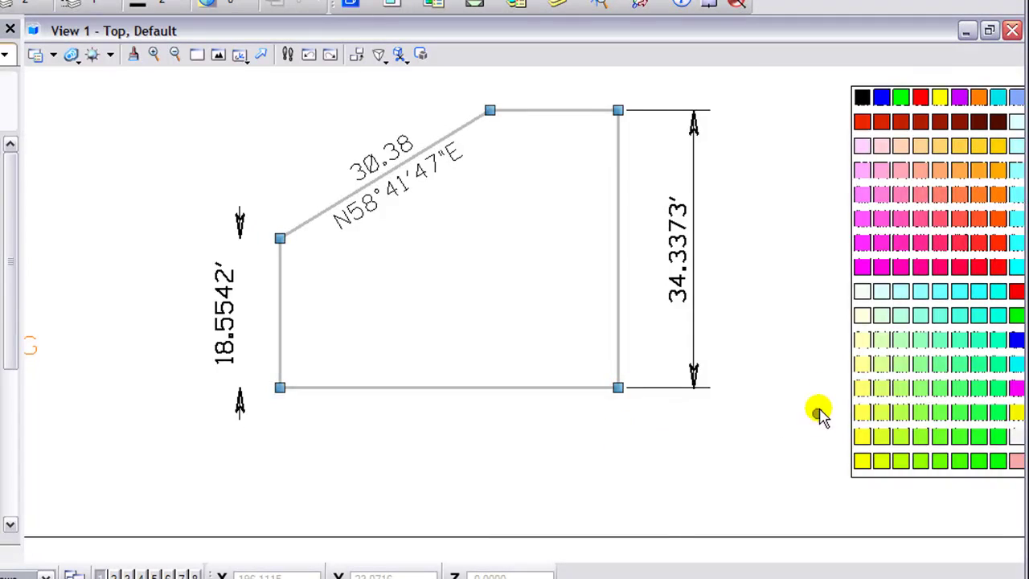
pyautogui.click(796, 391)
pyautogui.moveTo(801, 389); pyautogui.dragTo(458, 415, button='middle')
pyautogui.scroll(2, 849, 361)
pyautogui.moveTo(850, 360)
pyautogui.mouseDown(button='middle')
pyautogui.moveTo(672, 367)
pyautogui.moveTo(391, 342)
pyautogui.mouseUp(button='middle')
pyautogui.scroll(-2, 390, 342)
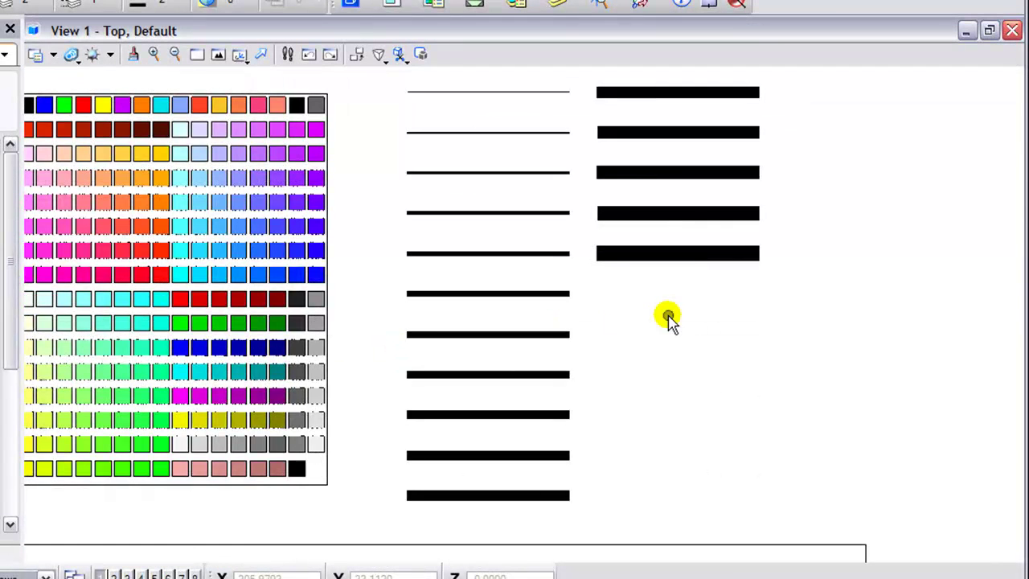
pyautogui.scroll(-3, 668, 315)
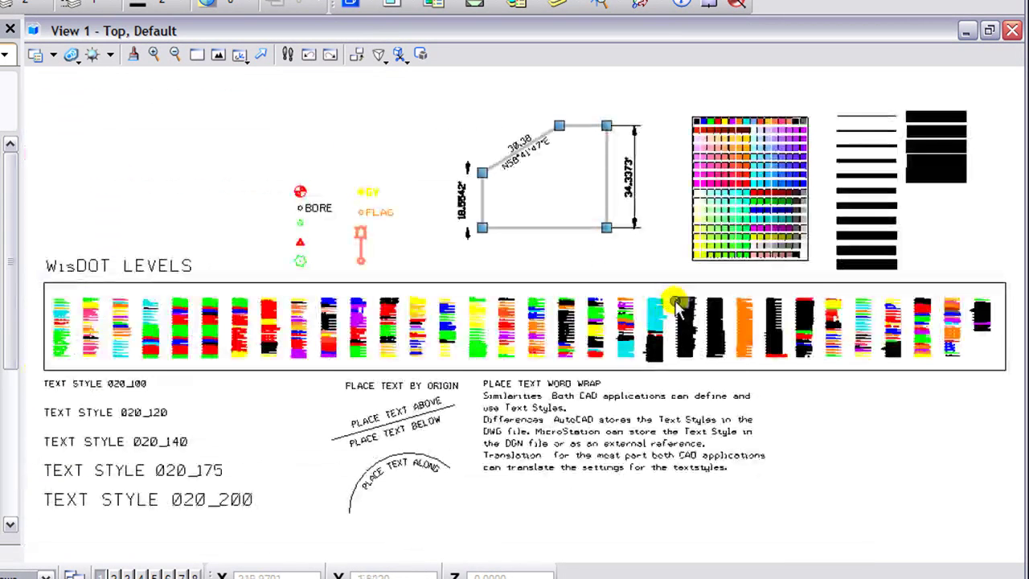
pyautogui.moveTo(45, 508)
pyautogui.mouseDown(button='middle')
pyautogui.moveTo(147, 501)
pyautogui.moveTo(184, 491)
pyautogui.moveTo(188, 475)
pyautogui.mouseUp(button='middle')
pyautogui.scroll(2, 196, 463)
pyautogui.scroll(2, 196, 463)
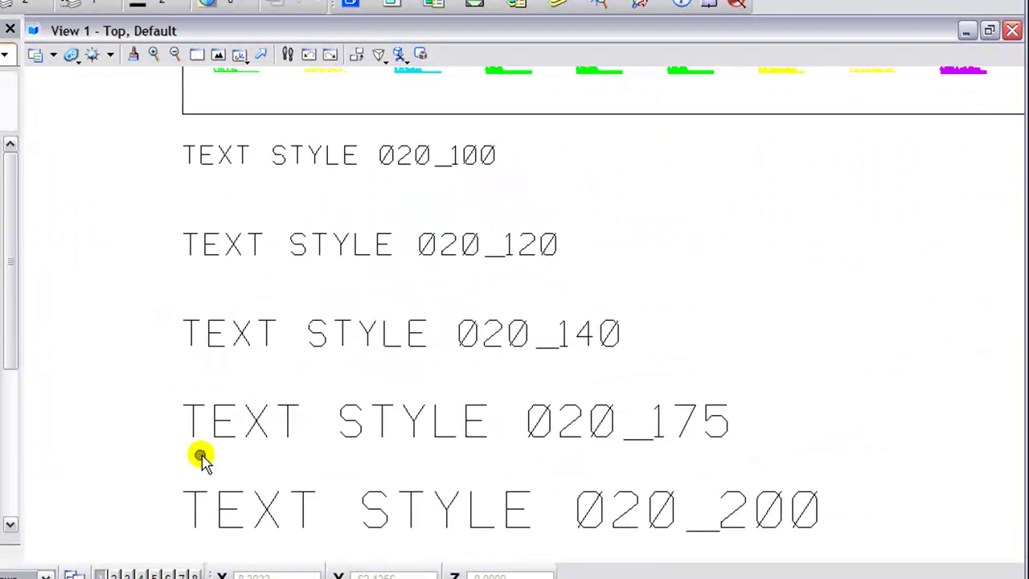
pyautogui.moveTo(866, 349); pyautogui.dragTo(144, 333, button='middle')
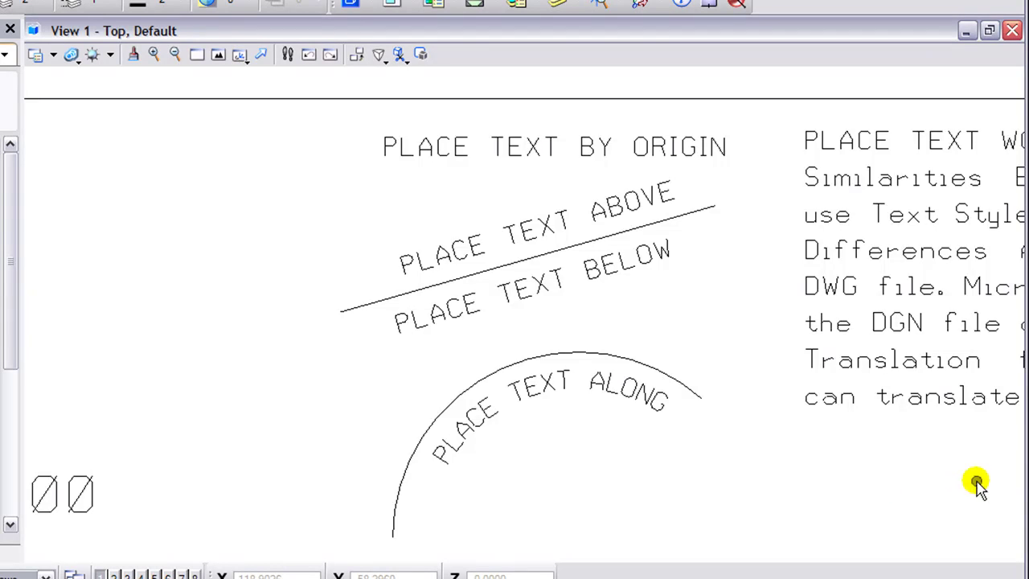
pyautogui.moveTo(976, 482); pyautogui.dragTo(242, 513, button='middle')
pyautogui.scroll(1, 794, 427)
# Narrow the PLACE TEXT WORD WRAP paragraph so its text rewraps onto more lines
pyautogui.click(252, 446)
pyautogui.moveTo(950, 444); pyautogui.dragTo(827, 471)
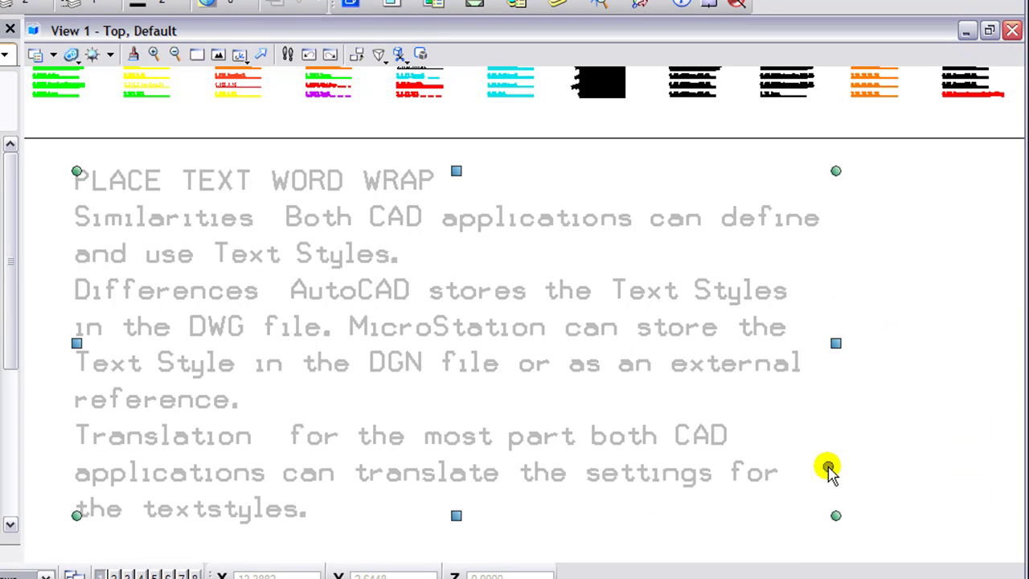
pyautogui.click(939, 386)
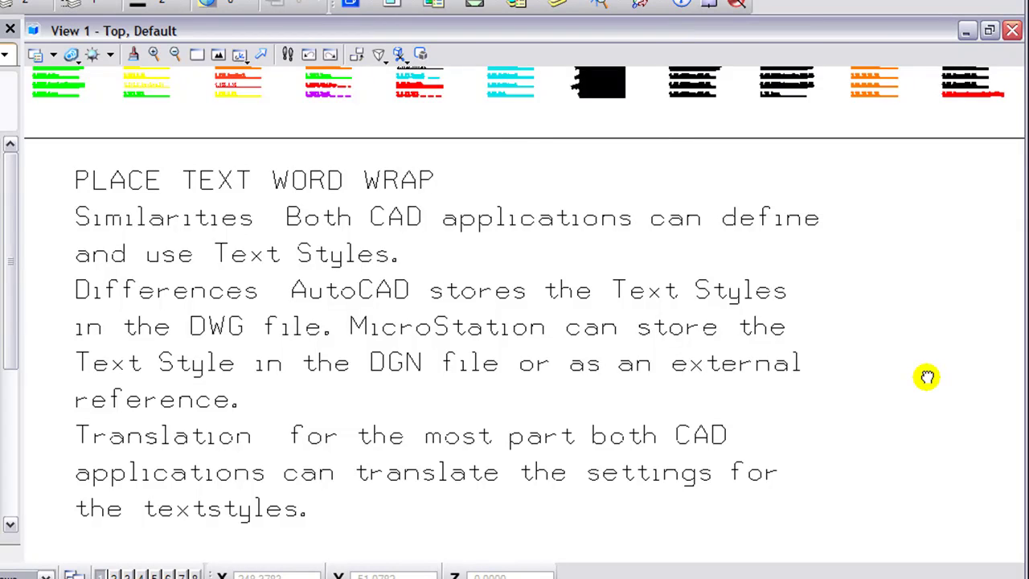
# Fit the view, then zoom in on the level names at the left end of the strip
pyautogui.click(195, 54)
pyautogui.click(51, 381)
pyautogui.click(44, 354)
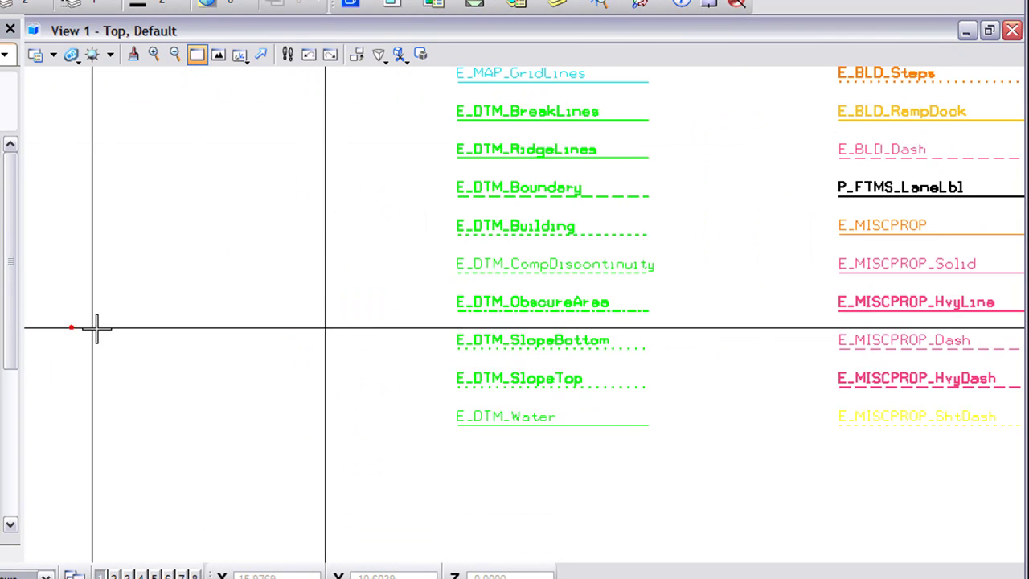
pyautogui.rightClick(613, 239)
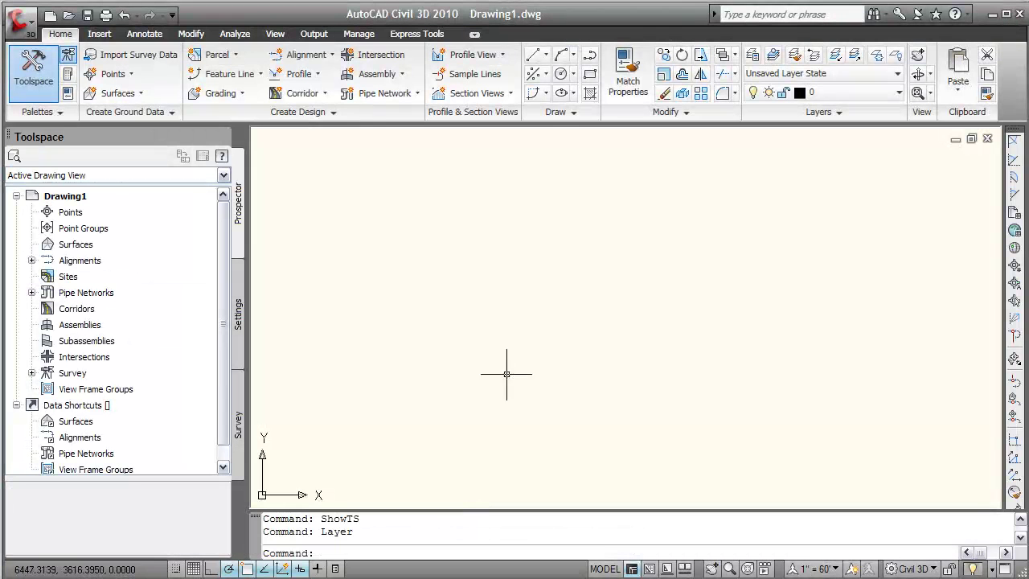
# Use the application menu's Open > DGN command and select WisDOTStandards.dgn
pyautogui.click(23, 31)
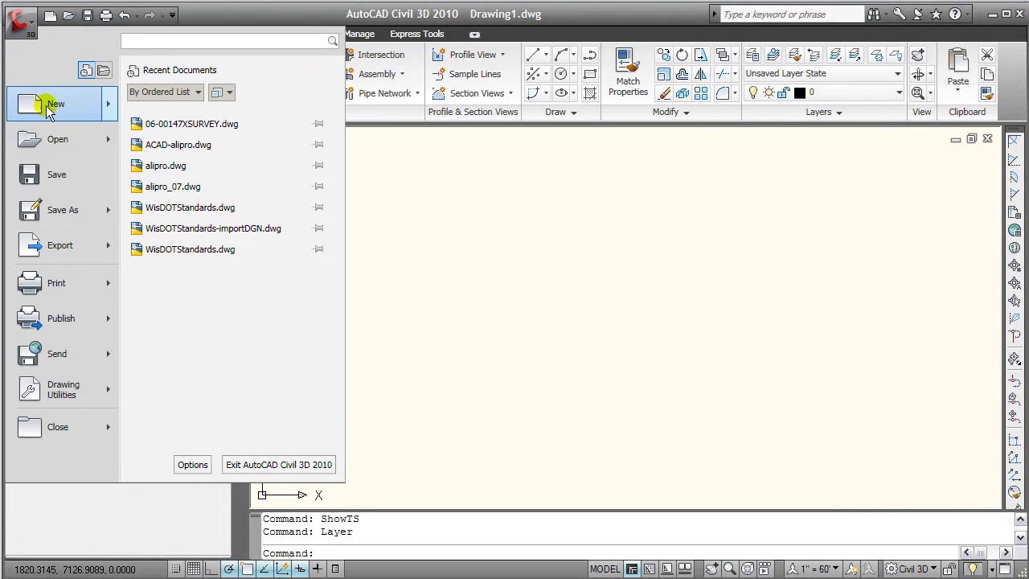
pyautogui.moveTo(58, 146)
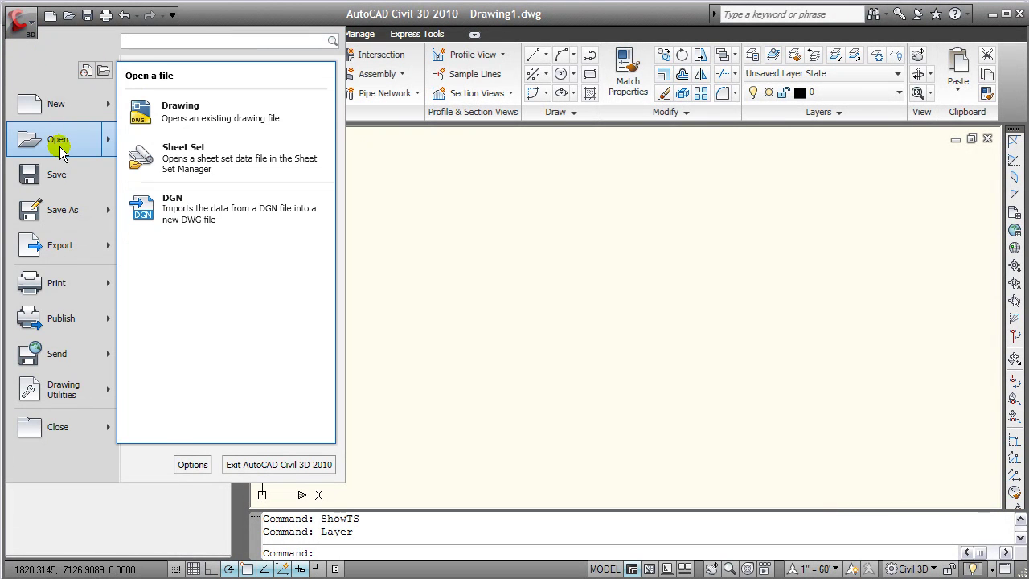
pyautogui.click(168, 221)
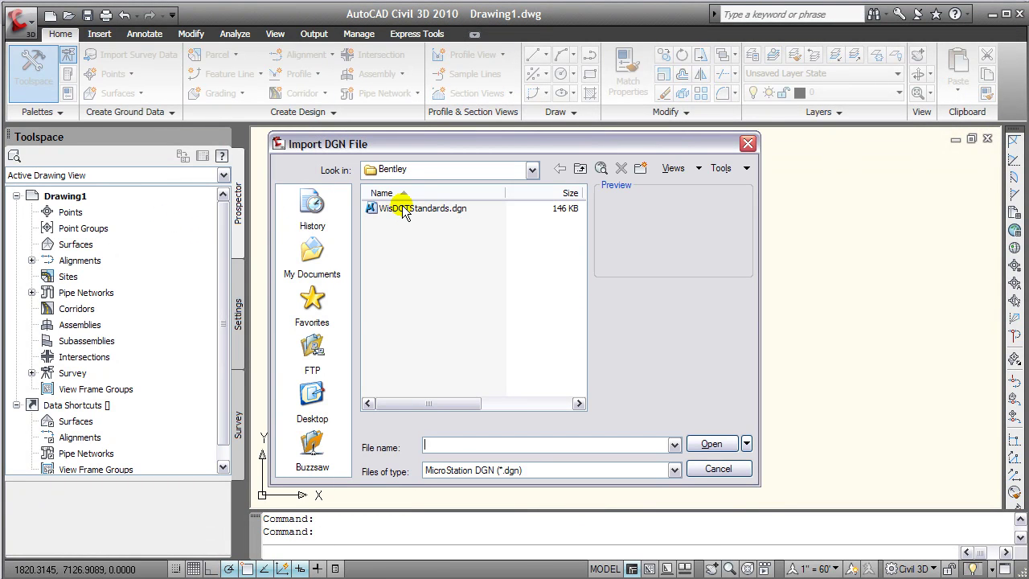
pyautogui.click(404, 210)
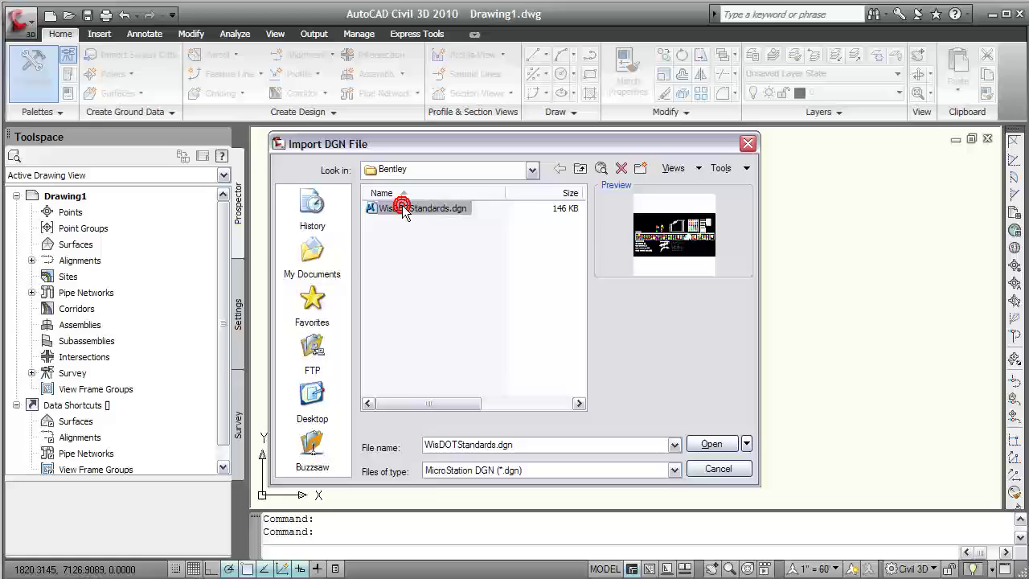
# In Mapping Setups, create 'WisDOT Import' based on Standard and begin editing its mappings
pyautogui.click(707, 446)
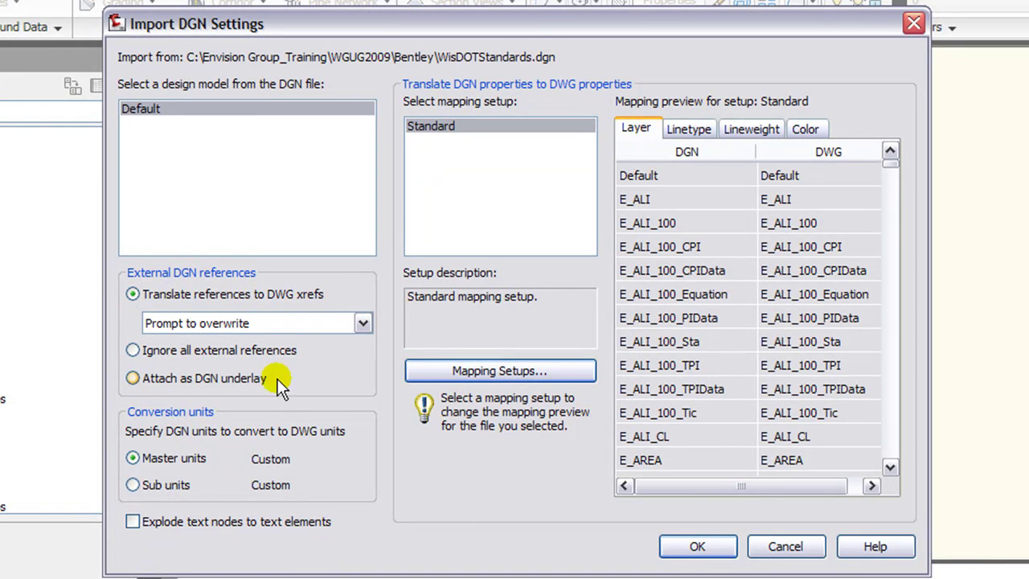
pyautogui.click(155, 458)
pyautogui.click(494, 378)
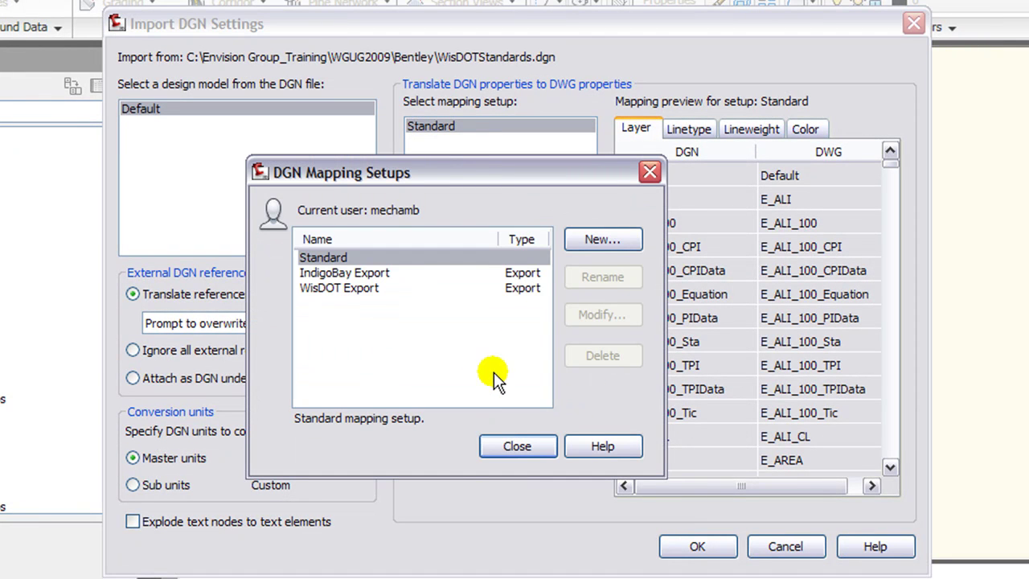
pyautogui.click(611, 238)
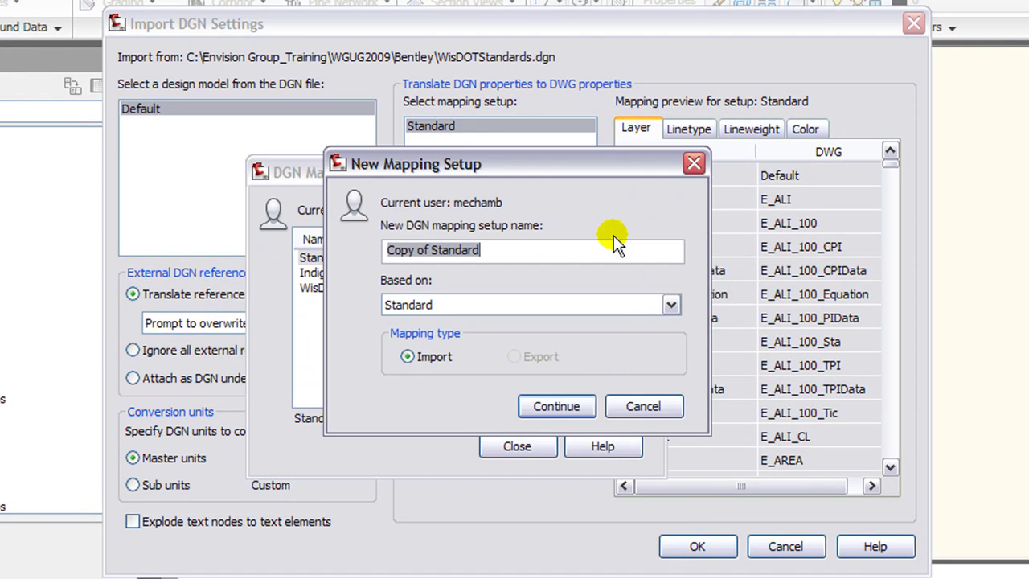
pyautogui.write('WisDOT Import')
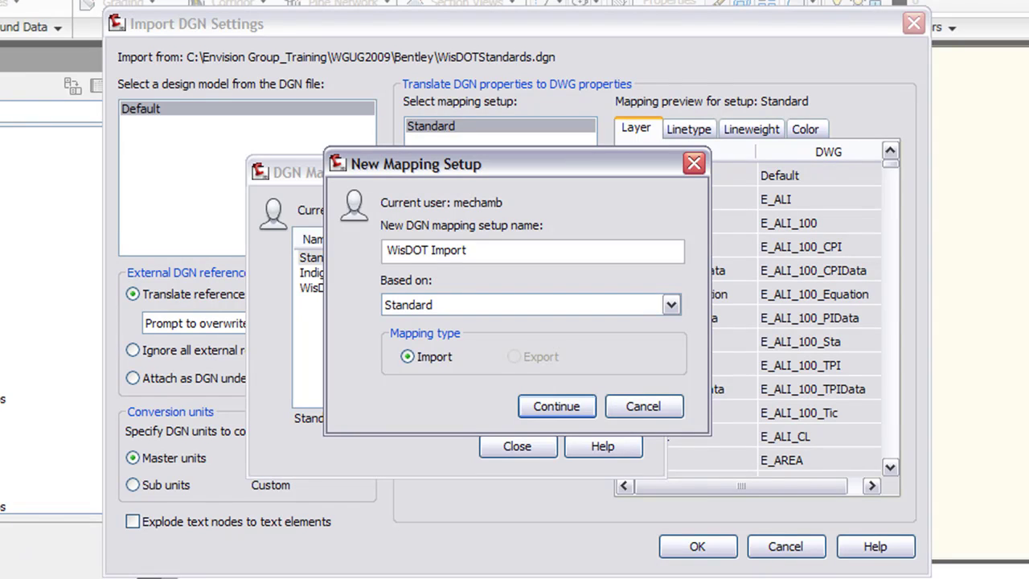
pyautogui.click(537, 401)
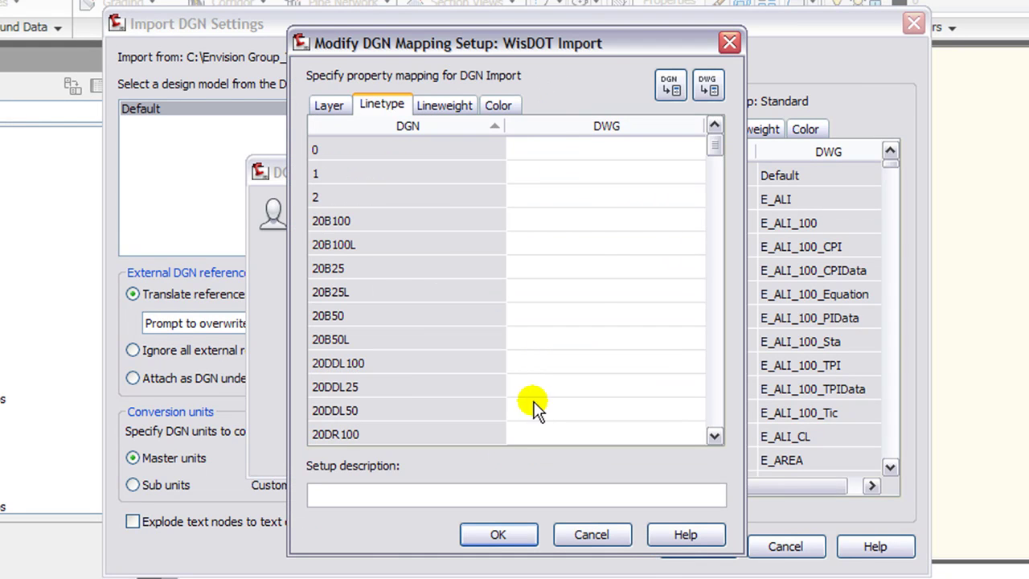
# On the Layer tab, add DGN properties from WGUG2009\Bentley\WisDOTStandards.dgn
pyautogui.click(328, 106)
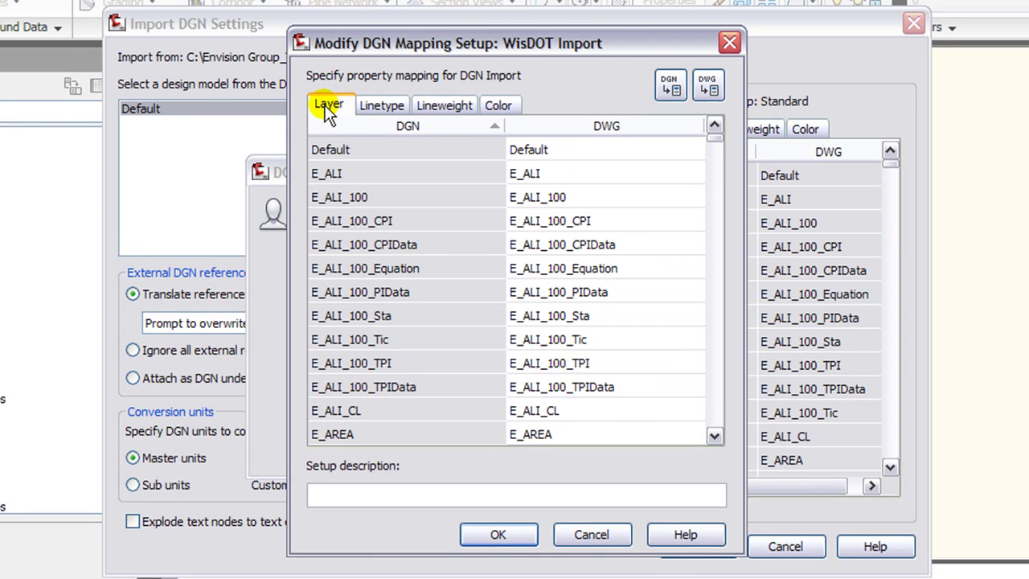
pyautogui.click(335, 151)
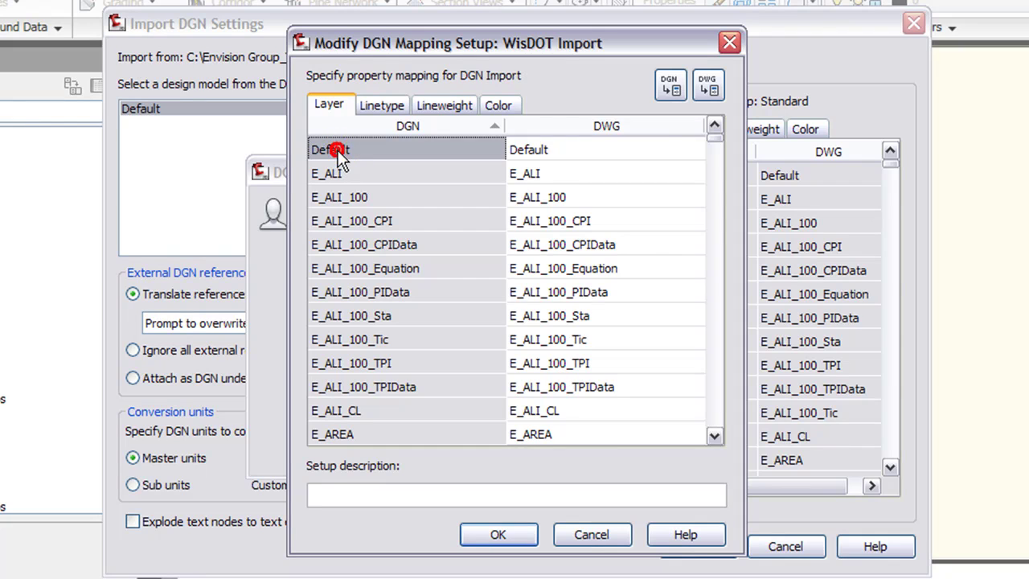
pyautogui.click(570, 149)
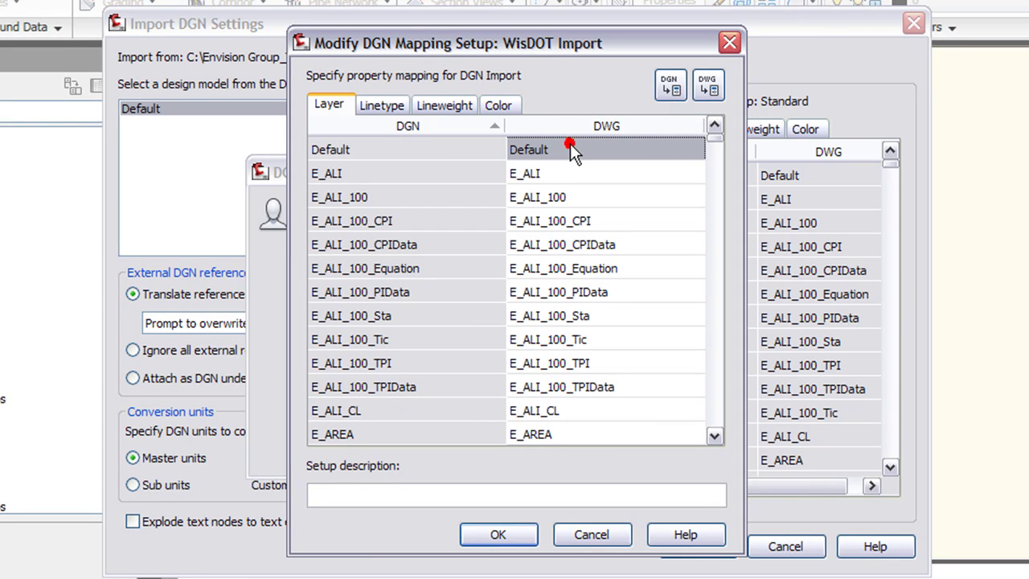
pyautogui.click(669, 87)
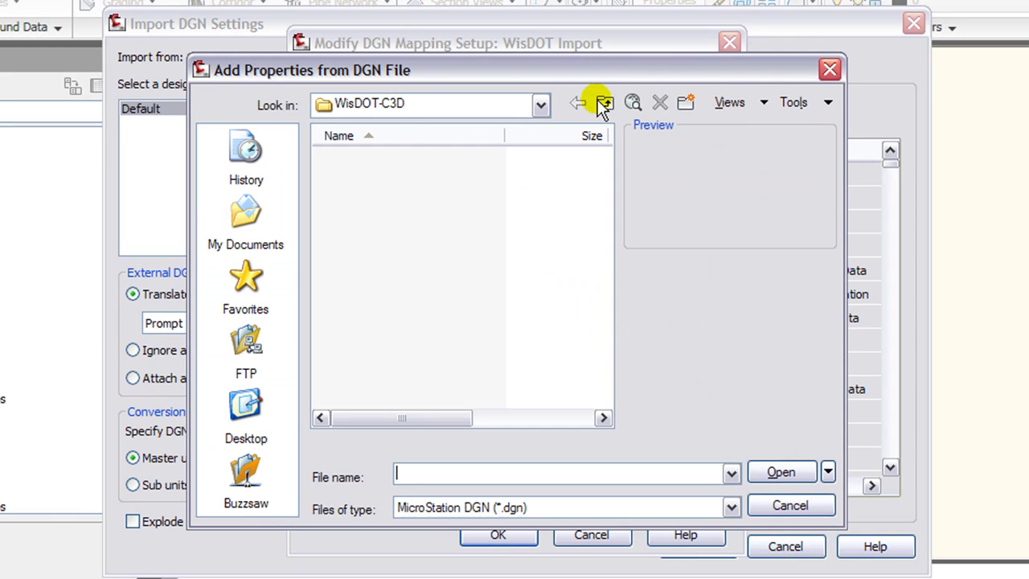
pyautogui.click(605, 102)
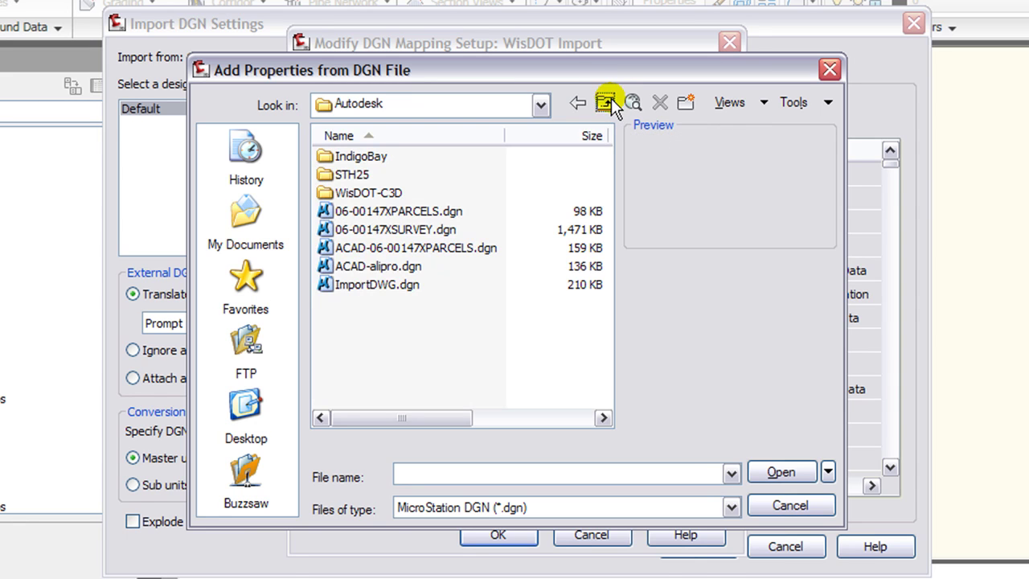
pyautogui.click(609, 99)
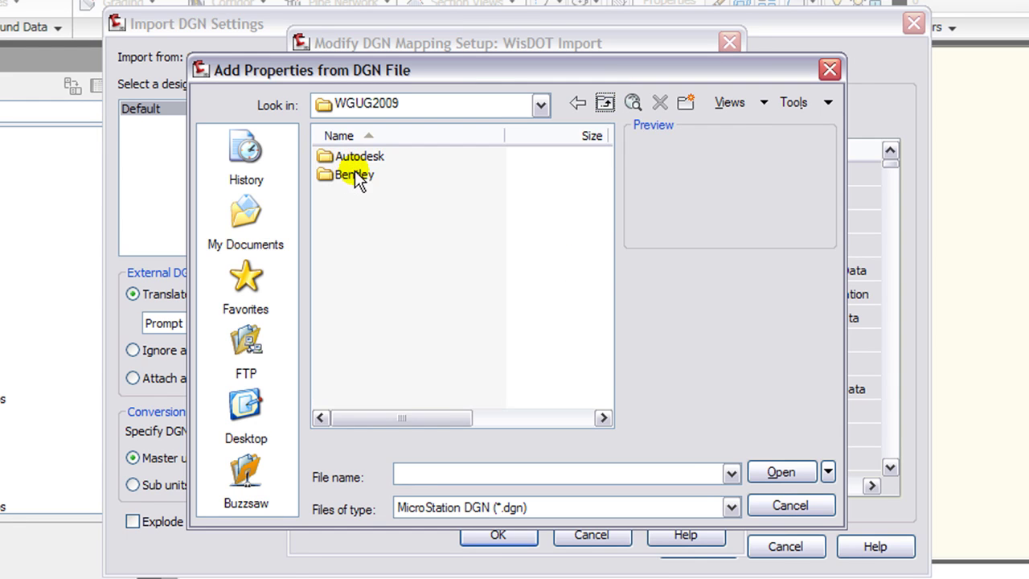
pyautogui.doubleClick(354, 176)
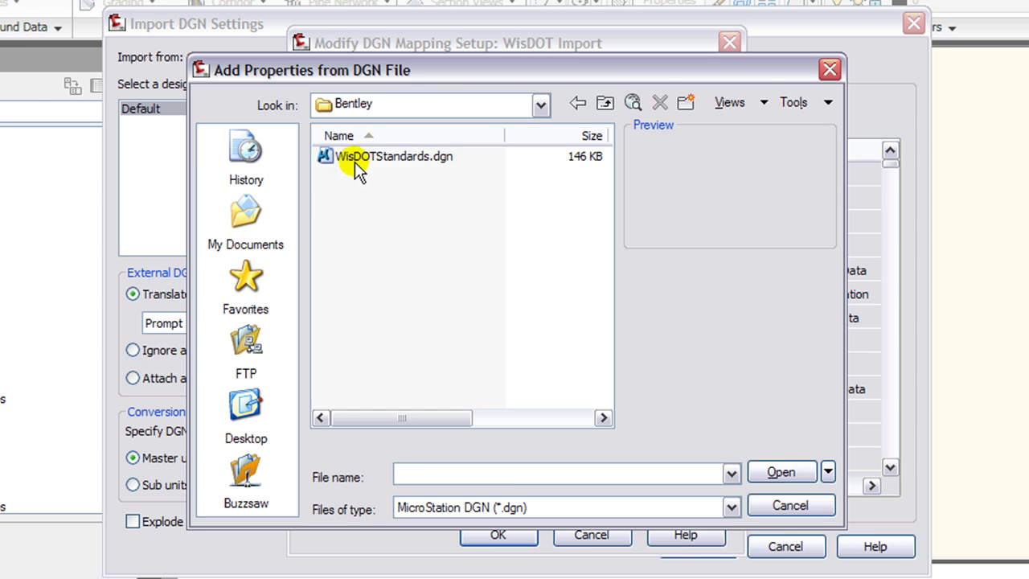
pyautogui.click(356, 158)
pyautogui.click(769, 478)
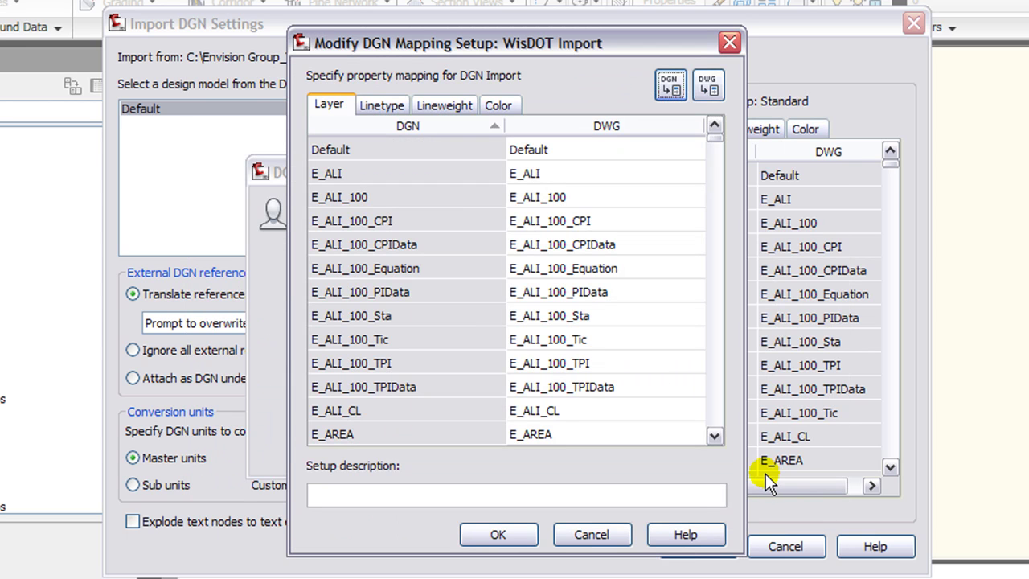
# Add drawing properties from WisDOT10.dwt in C:\...\WGUG2009\Autodesk\WisDOT-C3D
pyautogui.click(709, 85)
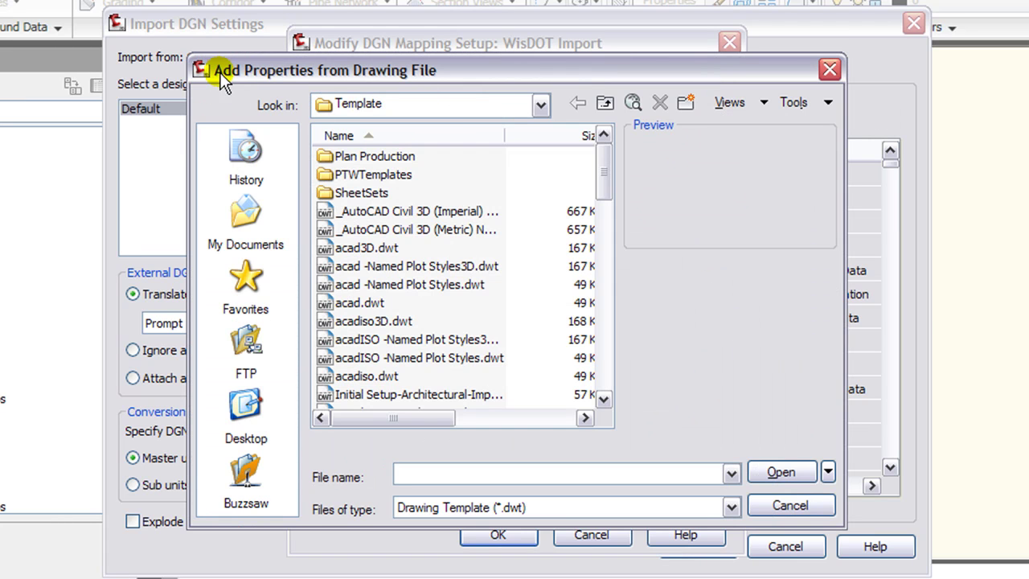
pyautogui.click(318, 74)
pyautogui.click(539, 105)
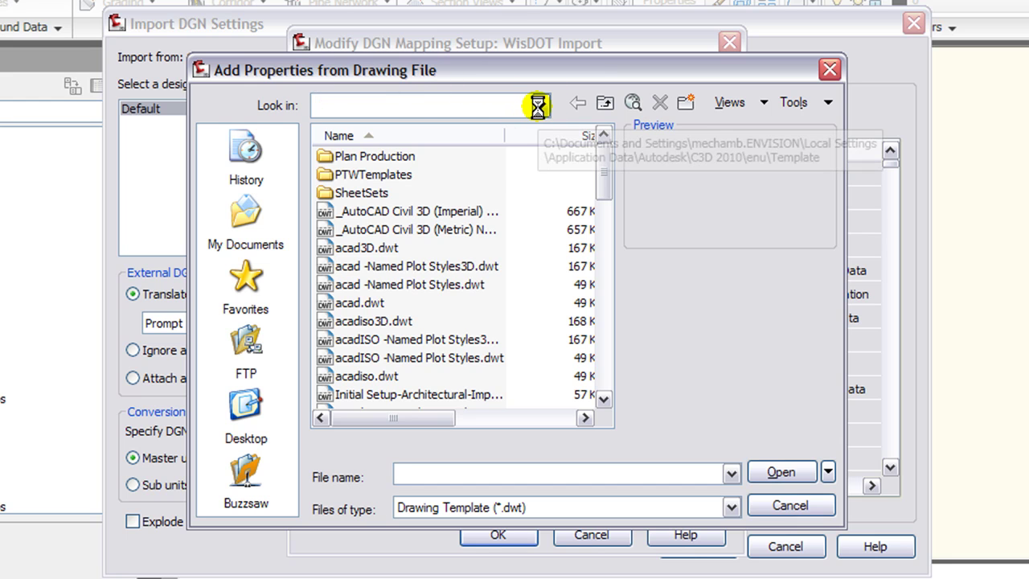
pyautogui.click(437, 193)
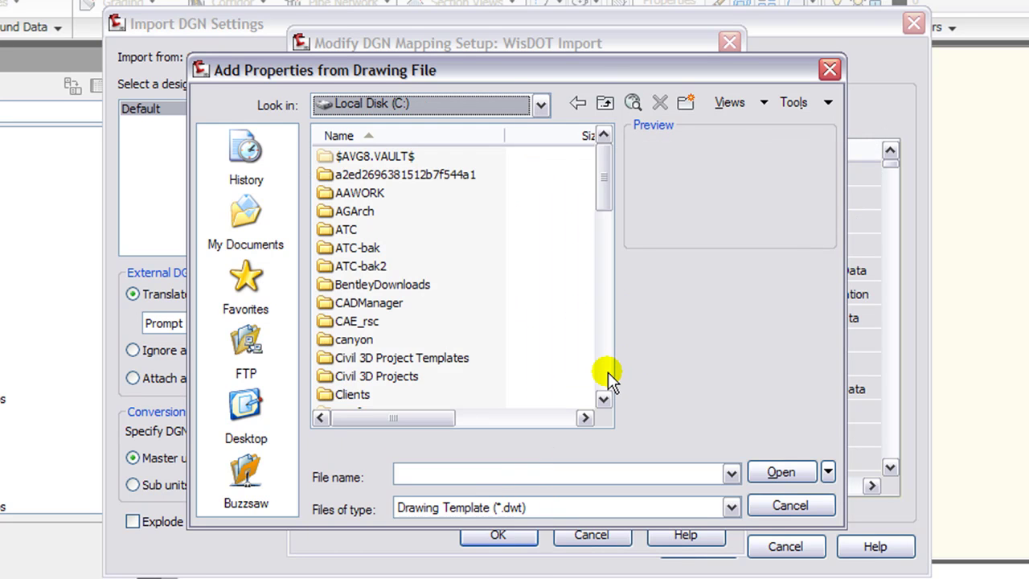
pyautogui.click(607, 372)
pyautogui.click(430, 246)
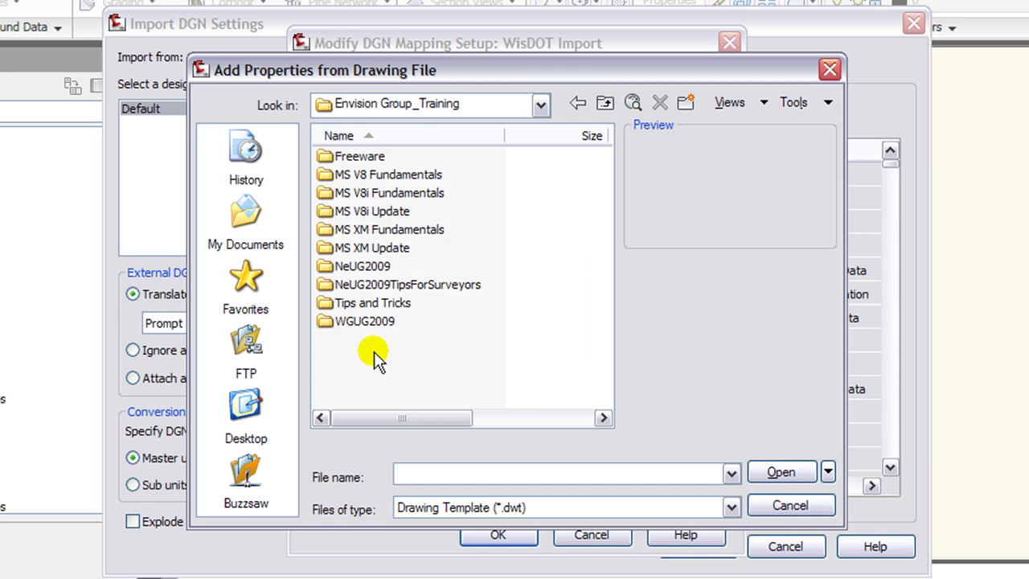
pyautogui.doubleClick(362, 320)
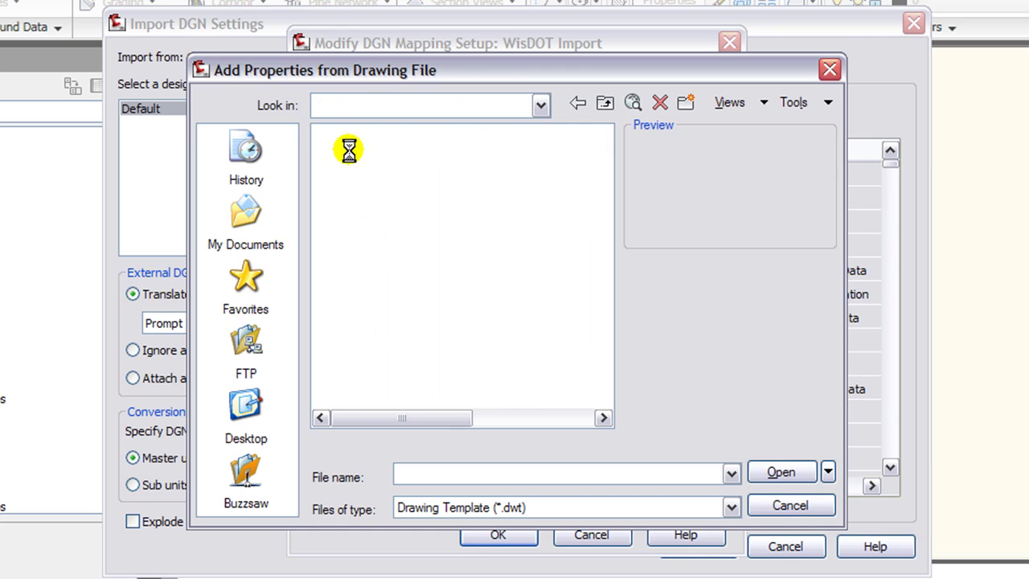
pyautogui.doubleClick(350, 159)
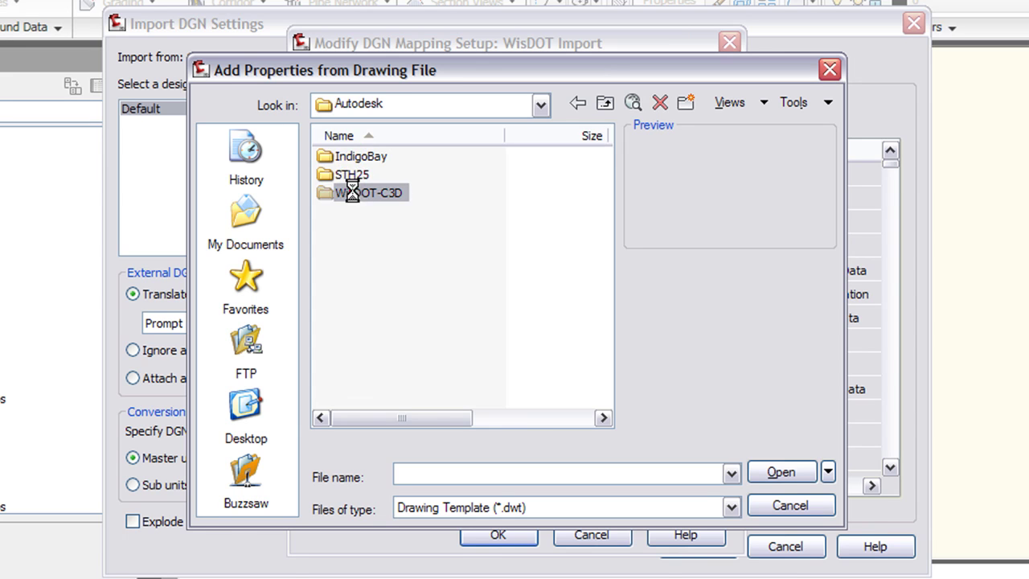
pyautogui.doubleClick(352, 191)
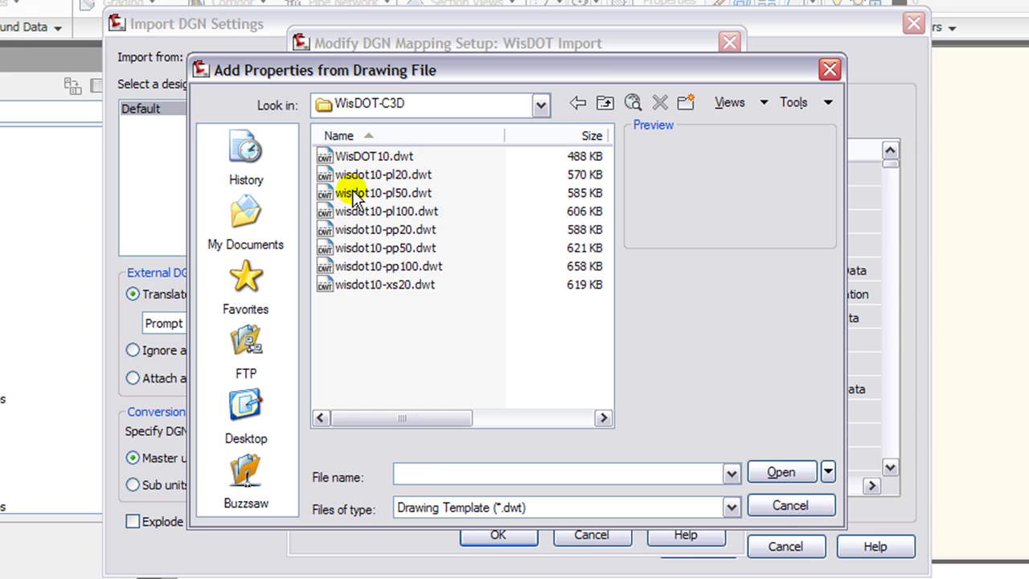
pyautogui.click(347, 155)
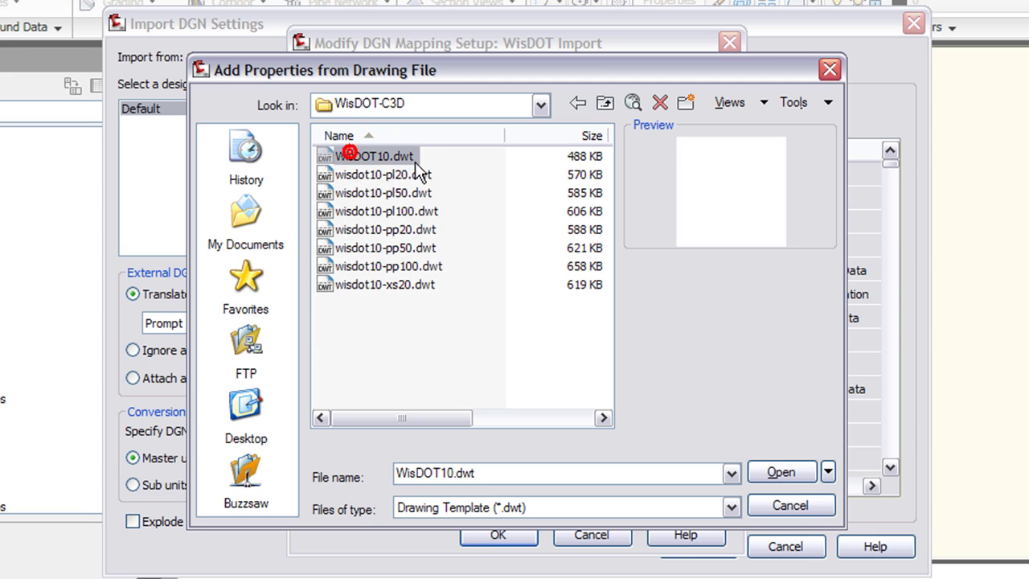
pyautogui.click(781, 466)
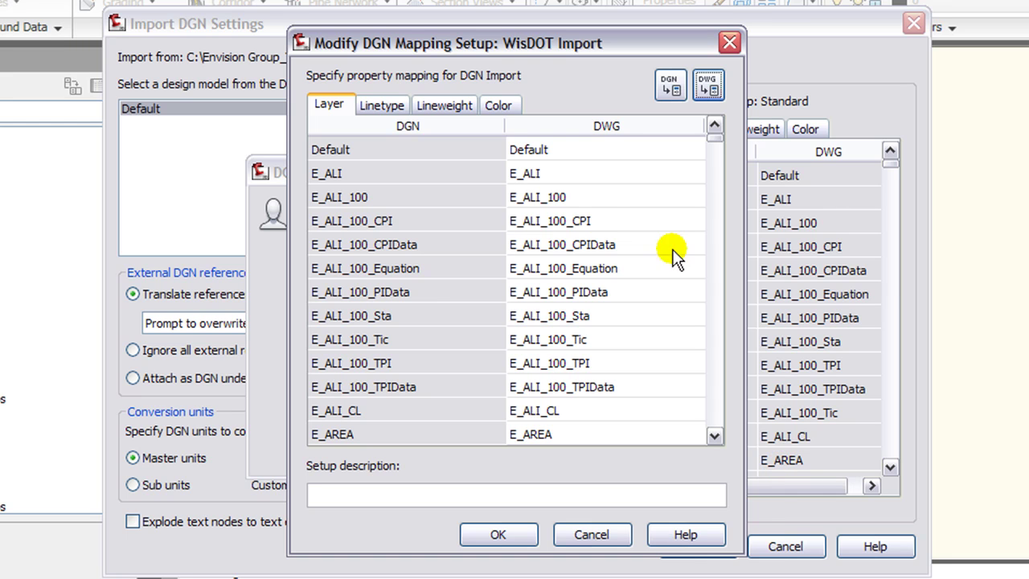
# On the Linetype tab, map DGN linetype 0 to Continuous
pyautogui.click(383, 106)
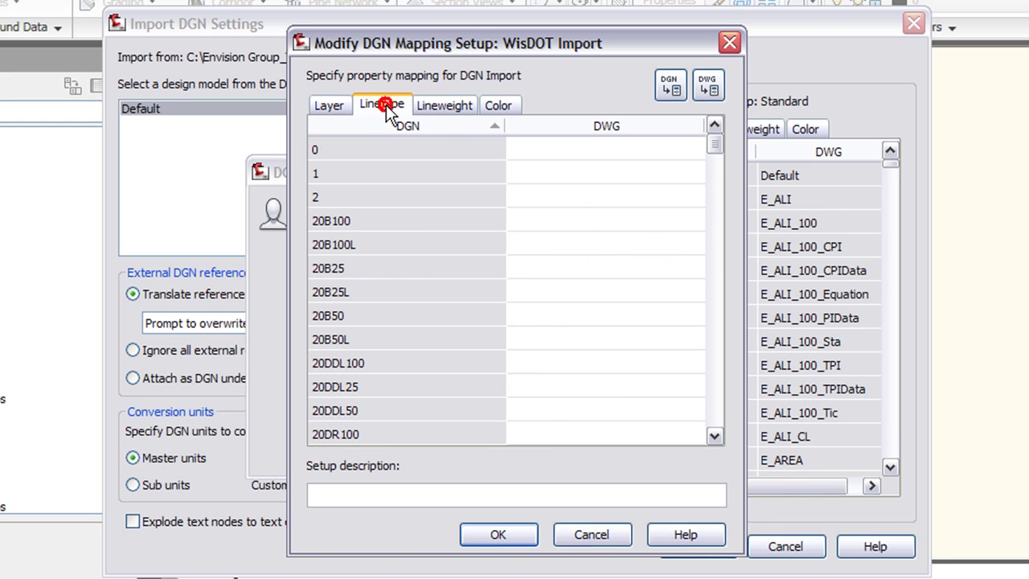
pyautogui.click(523, 149)
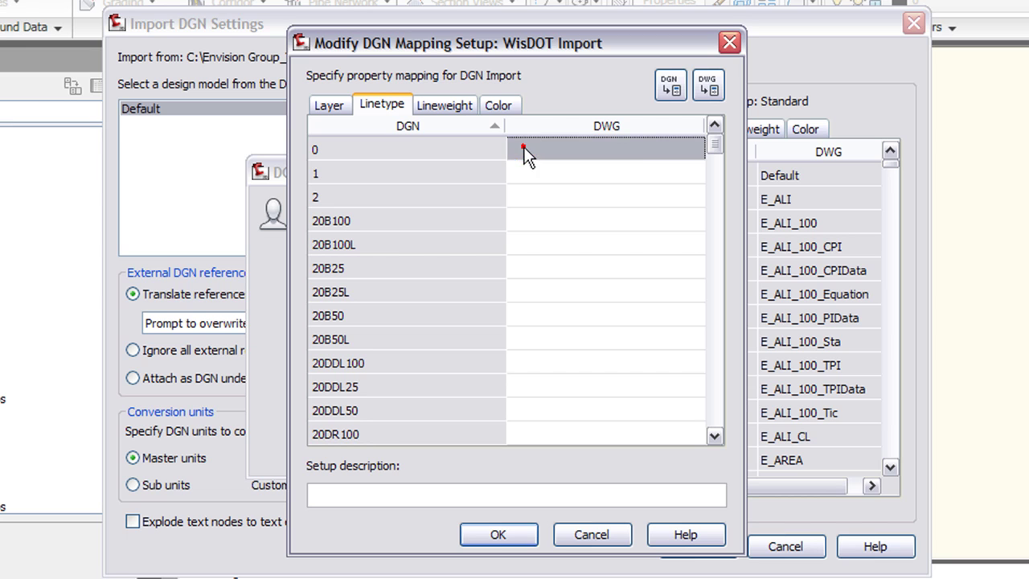
pyautogui.click(691, 148)
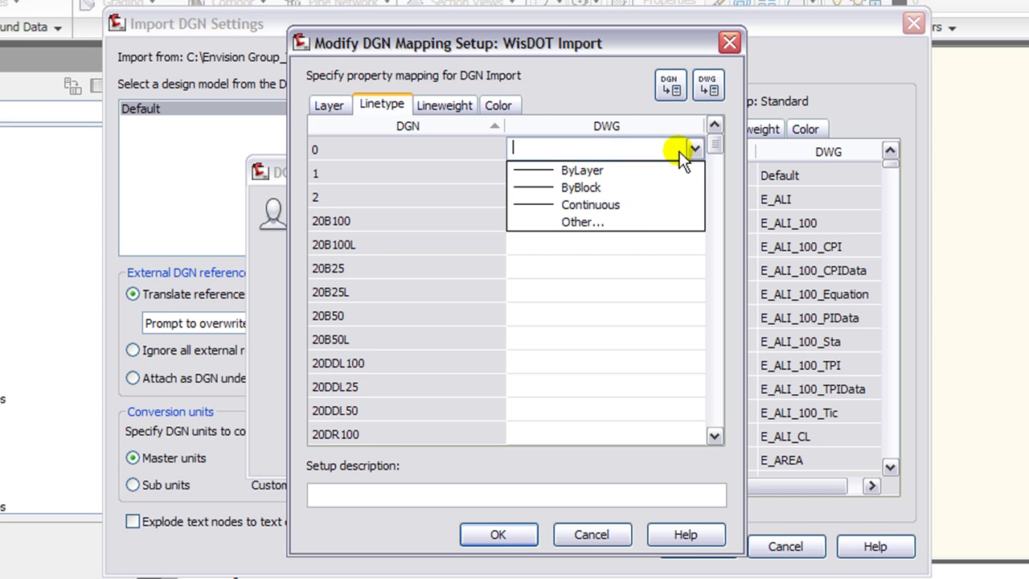
pyautogui.click(619, 203)
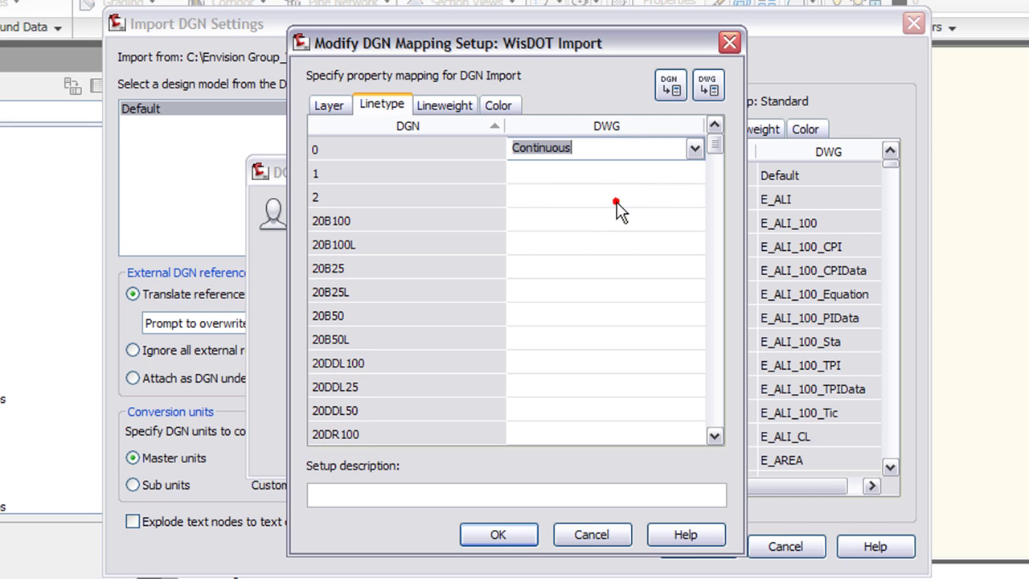
pyautogui.click(565, 170)
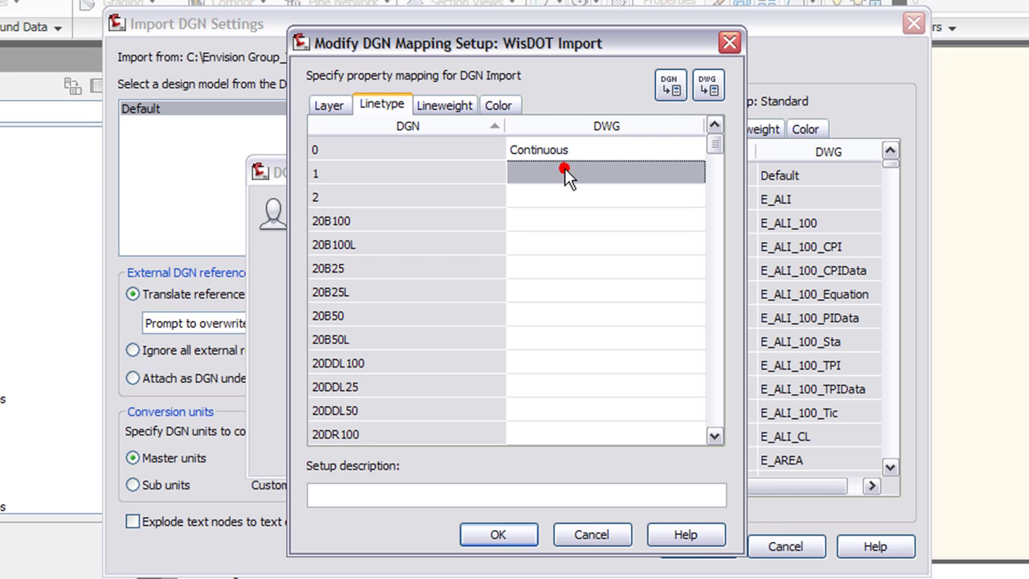
# Sort lineweights by DWG value, review mappings down to weight 31, then view the colour table
pyautogui.click(439, 106)
pyautogui.click(566, 124)
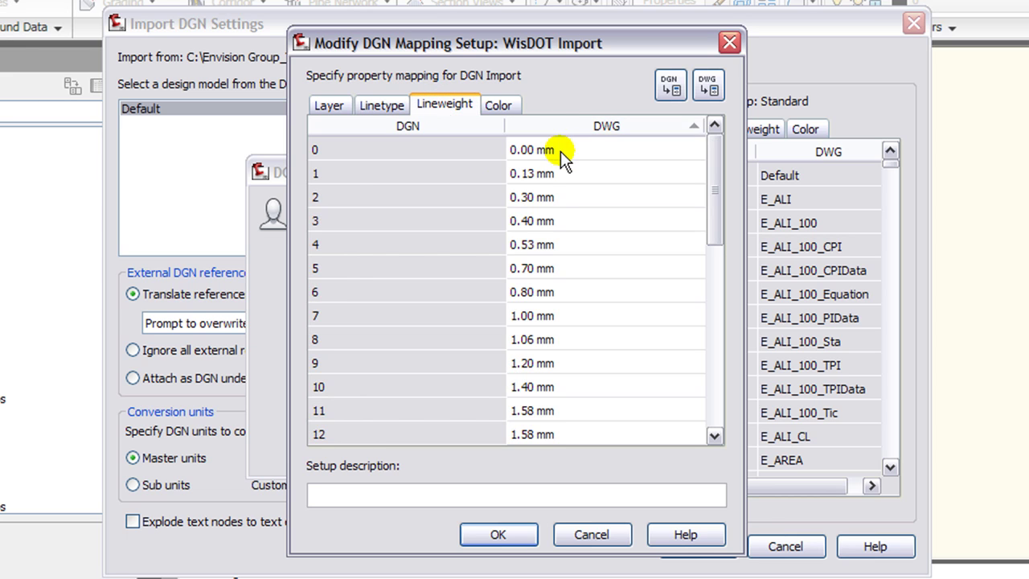
pyautogui.click(560, 151)
pyautogui.moveTo(716, 177); pyautogui.dragTo(710, 381)
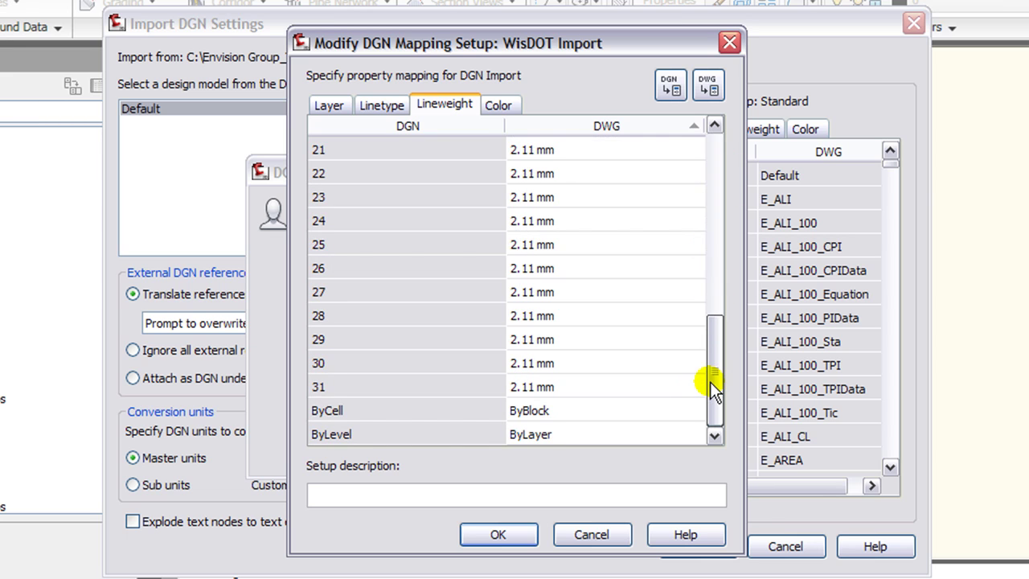
pyautogui.click(599, 390)
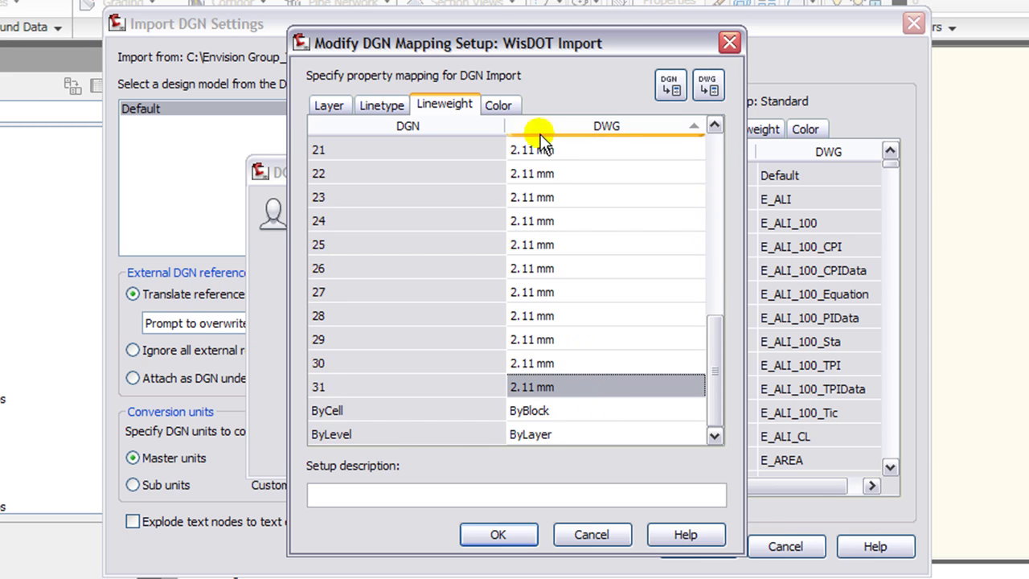
pyautogui.click(499, 106)
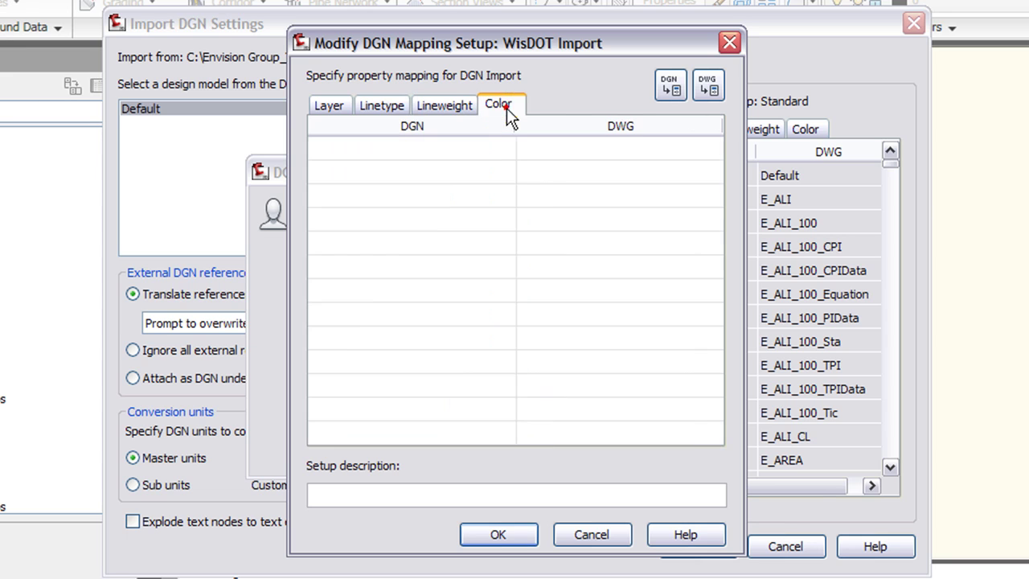
# Use Add Color twice to map DGN colour 3 to Red and colour 4 to Yellow
pyautogui.rightClick(544, 156)
pyautogui.click(592, 212)
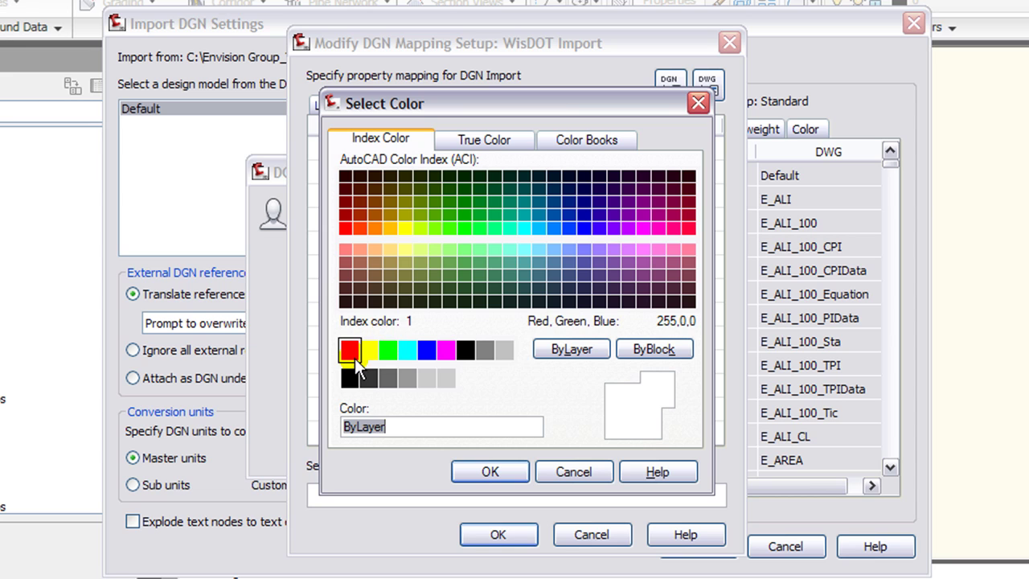
pyautogui.click(352, 356)
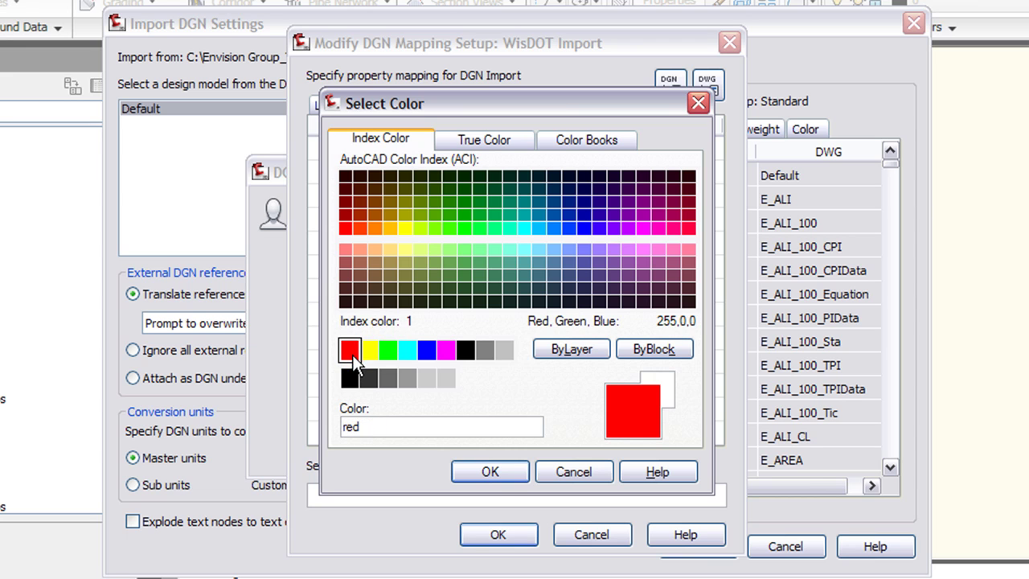
pyautogui.click(490, 473)
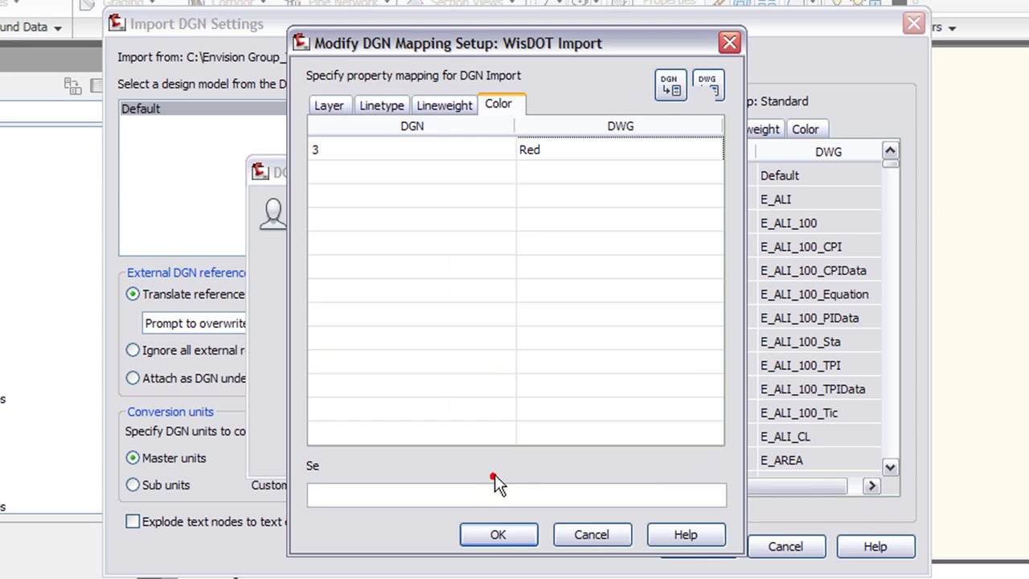
pyautogui.rightClick(532, 184)
pyautogui.click(561, 236)
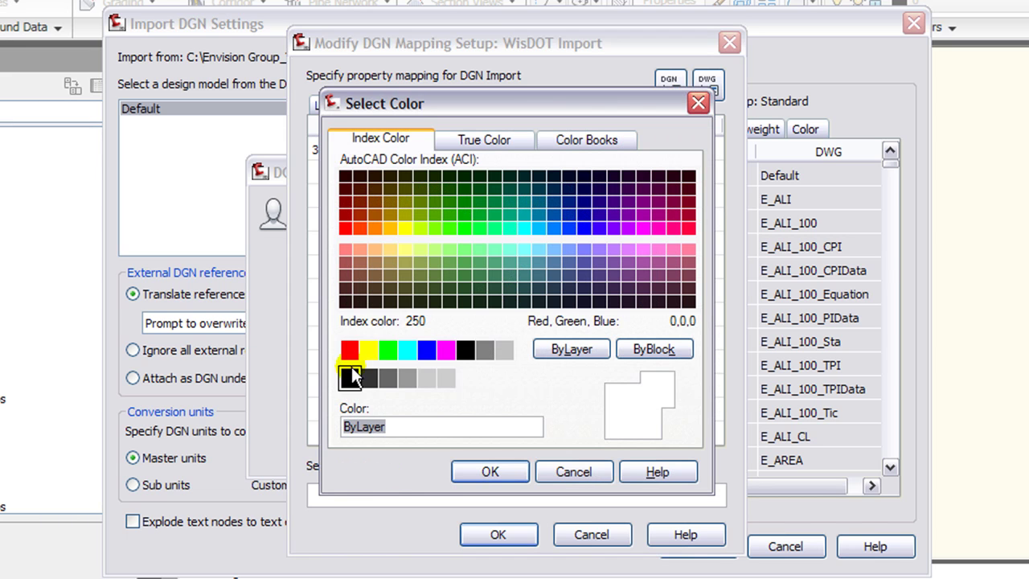
pyautogui.click(368, 349)
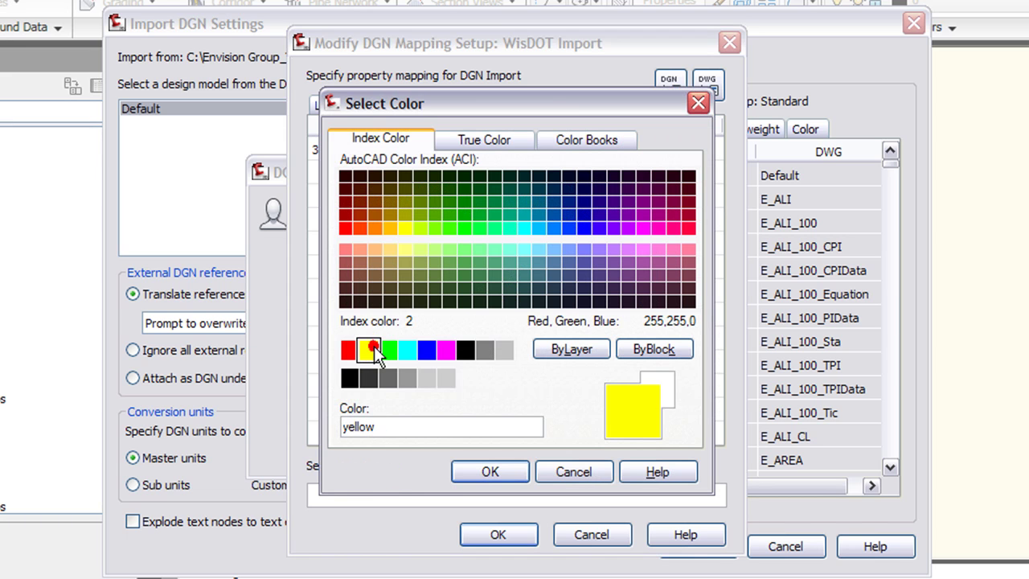
pyautogui.click(492, 471)
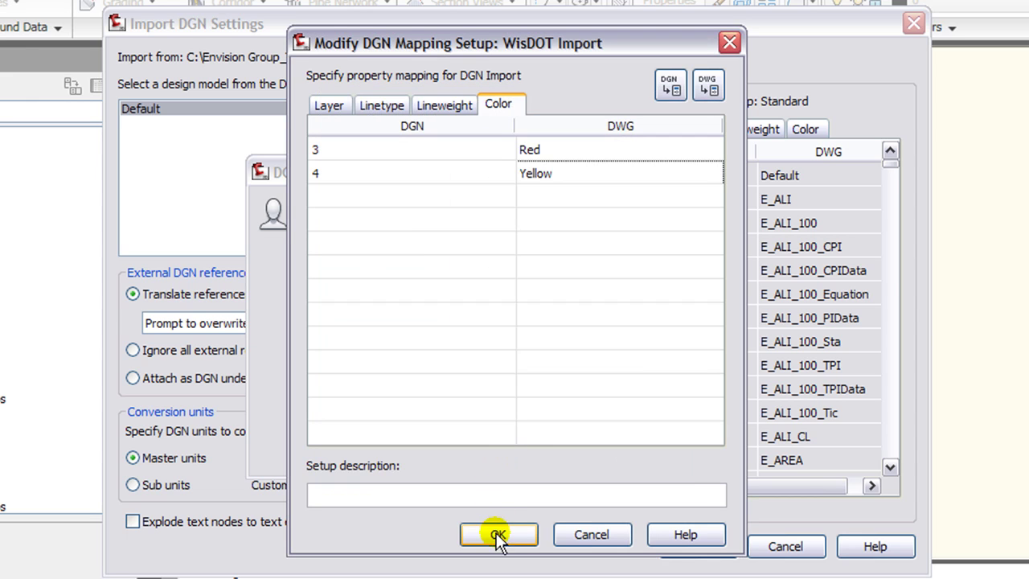
pyautogui.click(326, 106)
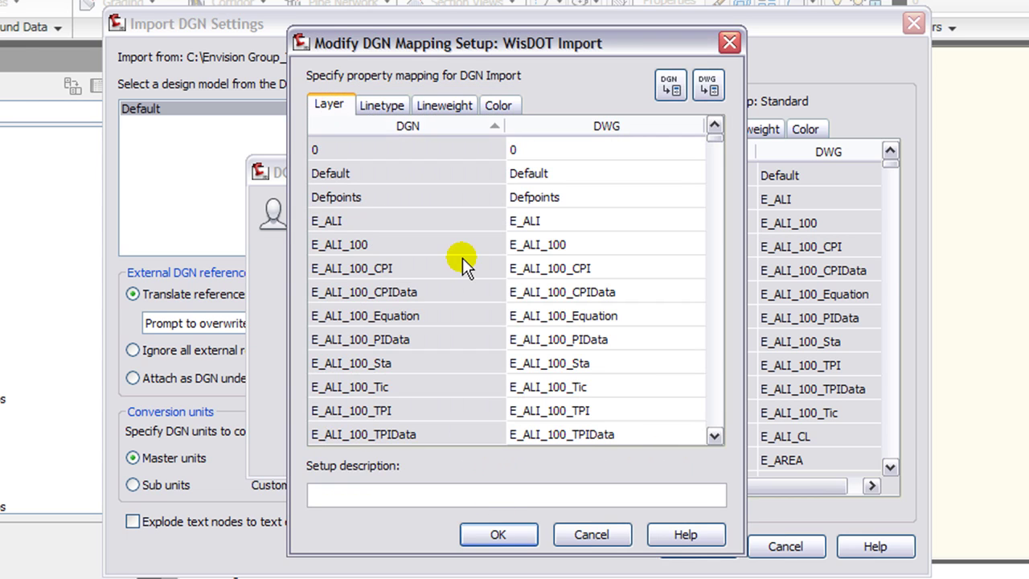
# Save and select WisDOT Import, preview its linetype, lineweight and colour mappings, then import
pyautogui.click(499, 535)
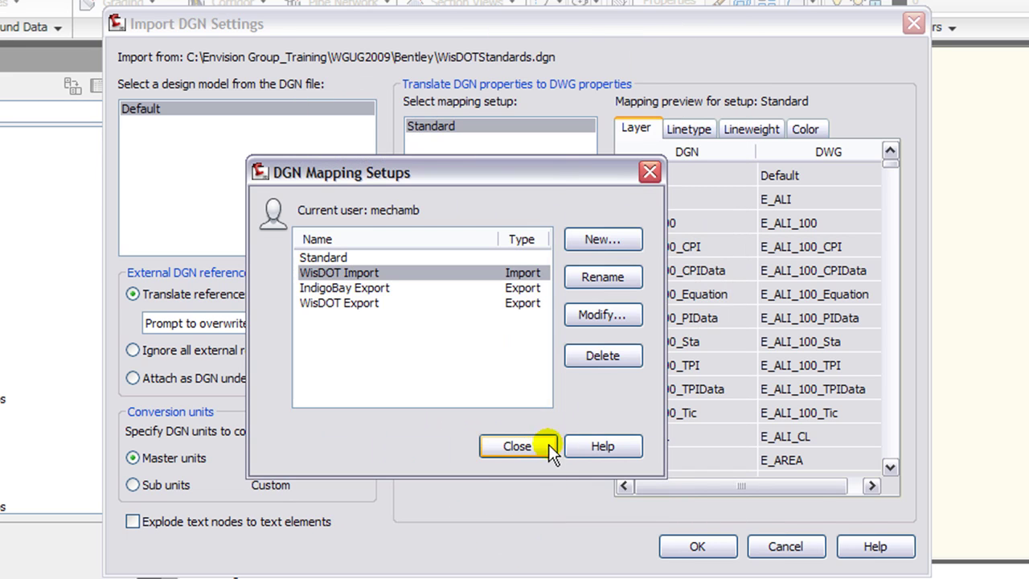
pyautogui.click(535, 448)
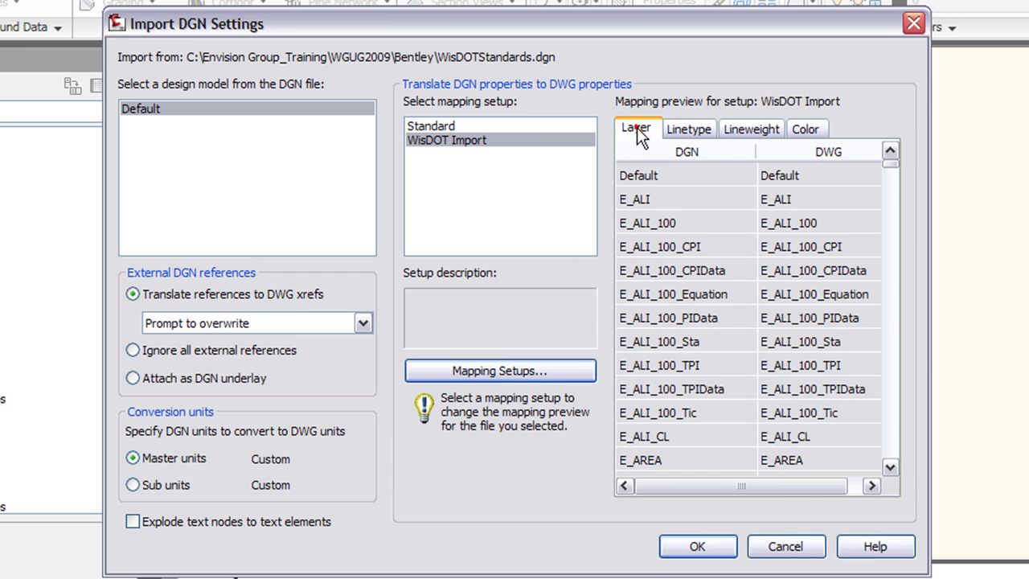
pyautogui.click(688, 135)
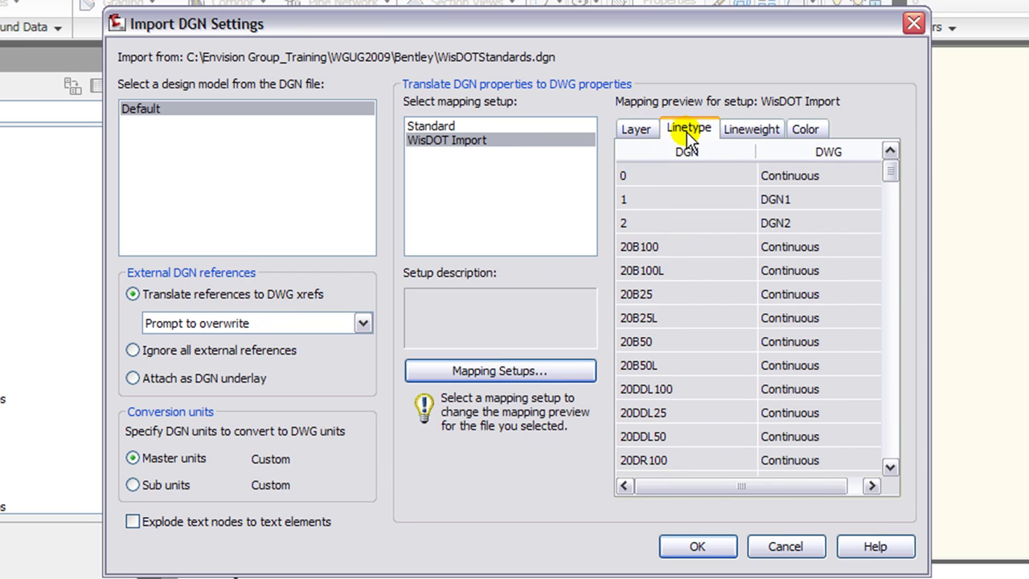
pyautogui.click(739, 136)
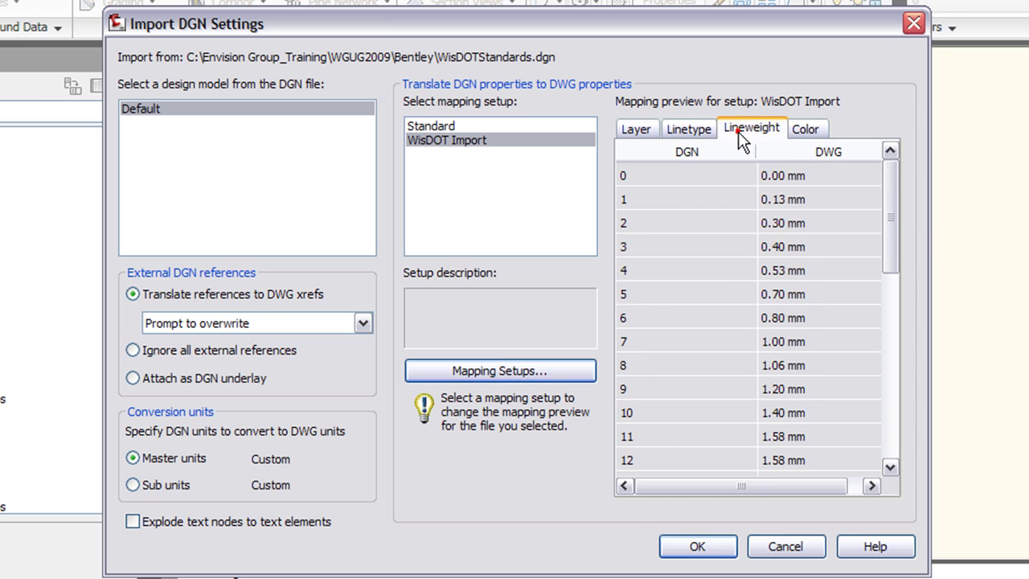
pyautogui.click(803, 133)
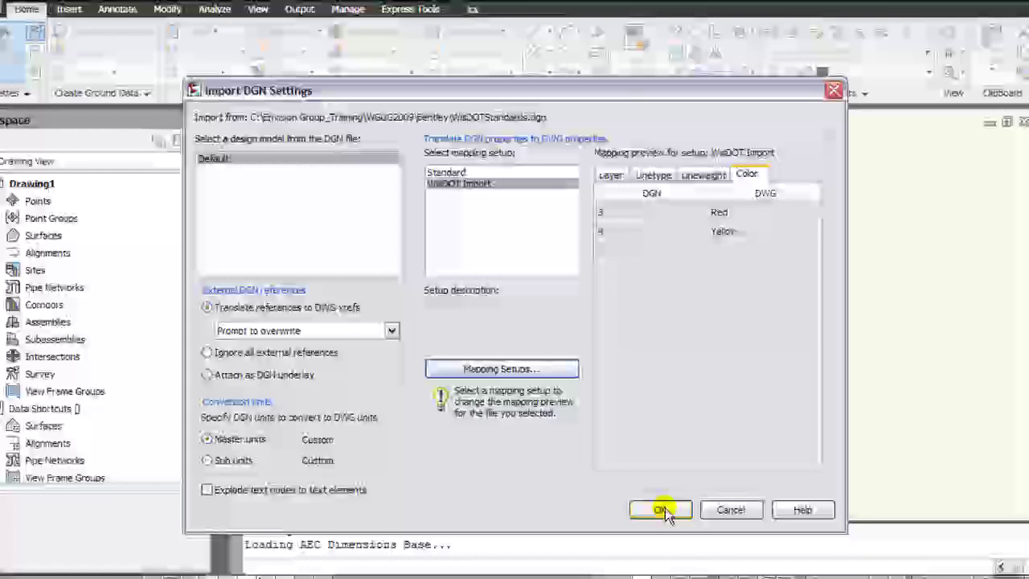
pyautogui.click(659, 510)
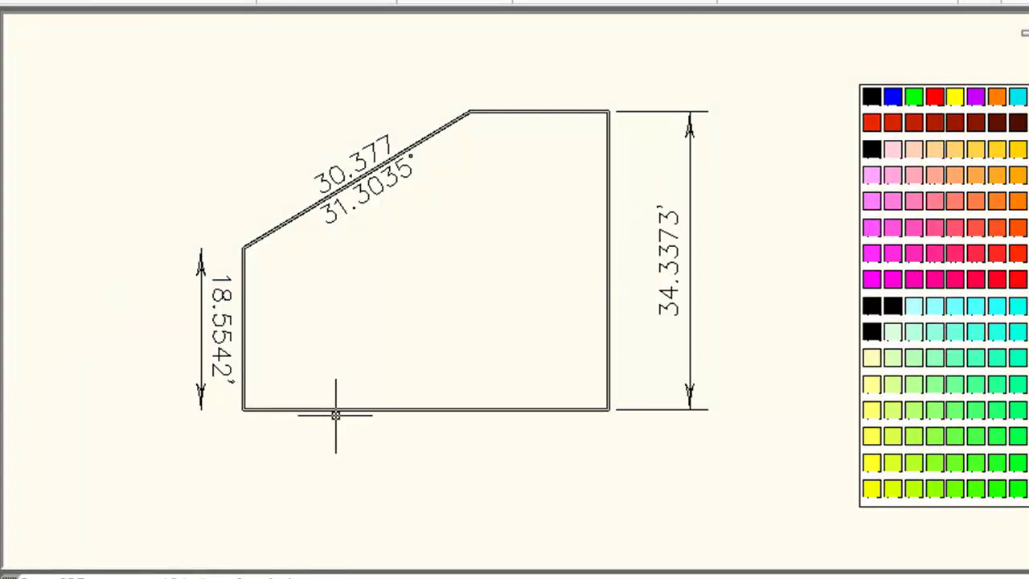
# Stretch the imported shape's bottom-right corner down so its right dimension reads 45.6529'
pyautogui.click(331, 411)
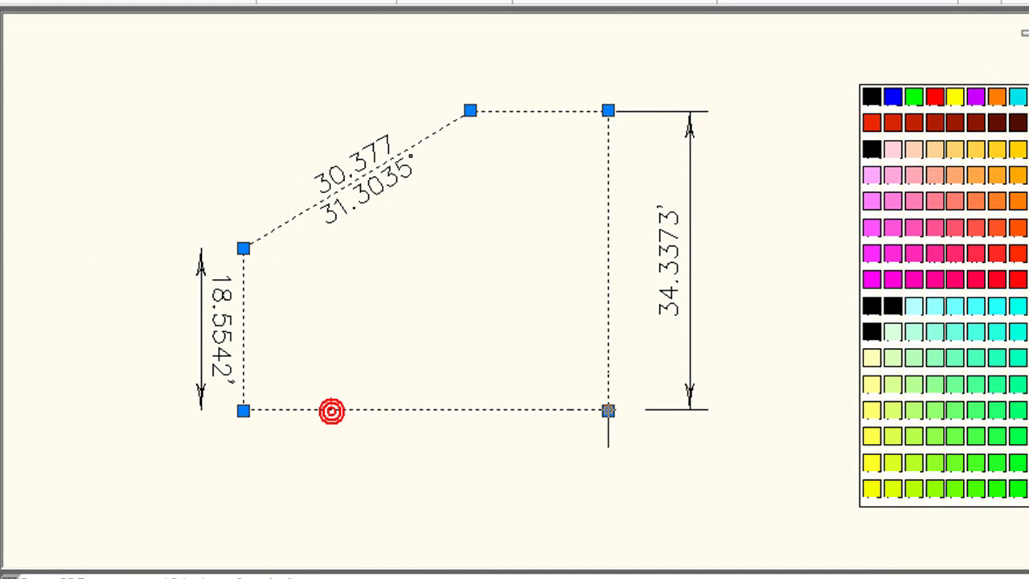
pyautogui.click(608, 411)
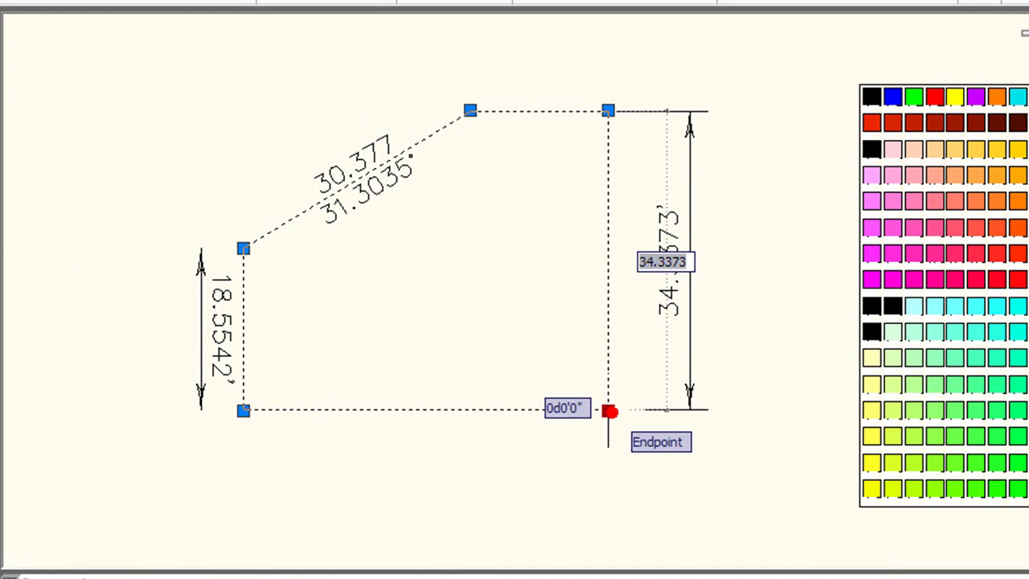
pyautogui.click(608, 509)
pyautogui.moveTo(762, 336)
pyautogui.mouseDown(button='middle')
pyautogui.moveTo(774, 335)
pyautogui.moveTo(382, 348)
pyautogui.mouseUp(button='middle')
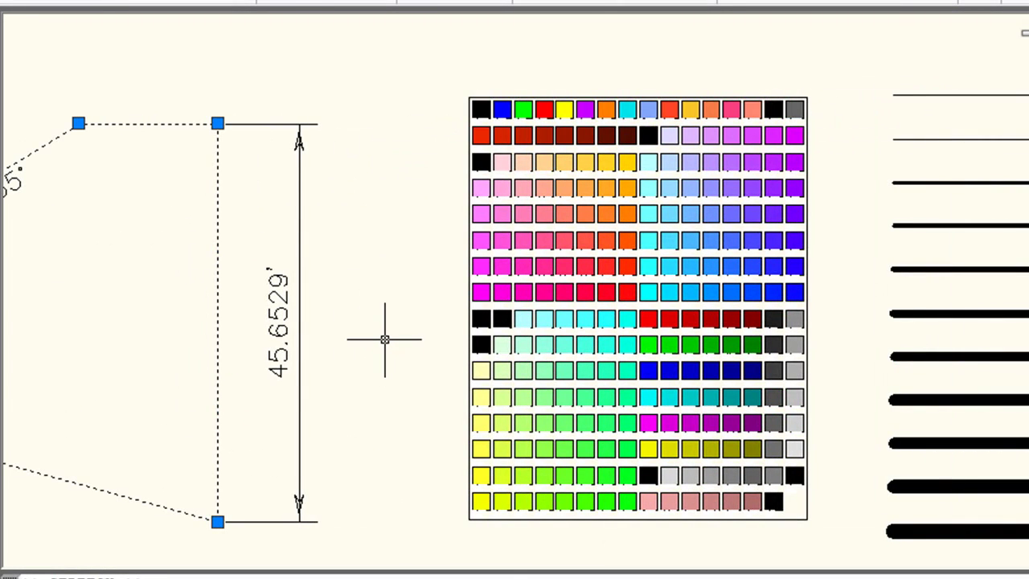
# Narrow the PLACE TEXT WORD WRAP mtext note so it rewraps onto more, shorter lines
pyautogui.press('Escape')
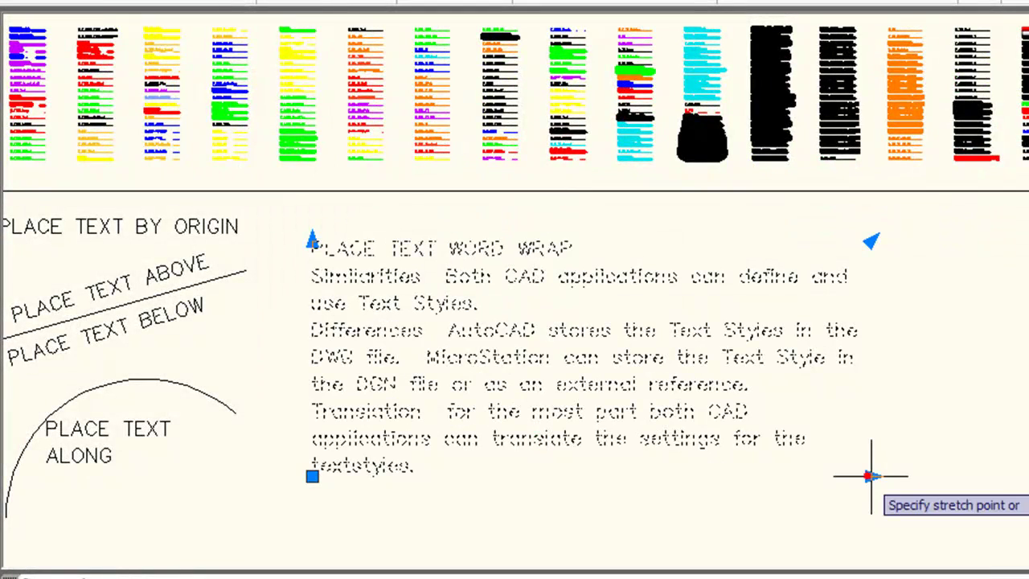
pyautogui.click(750, 476)
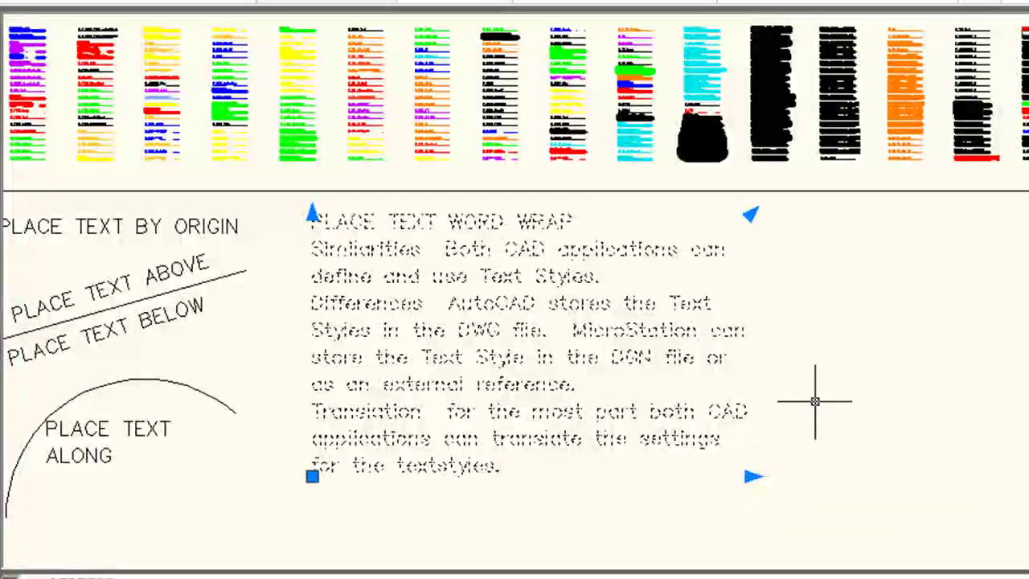
pyautogui.press('Escape')
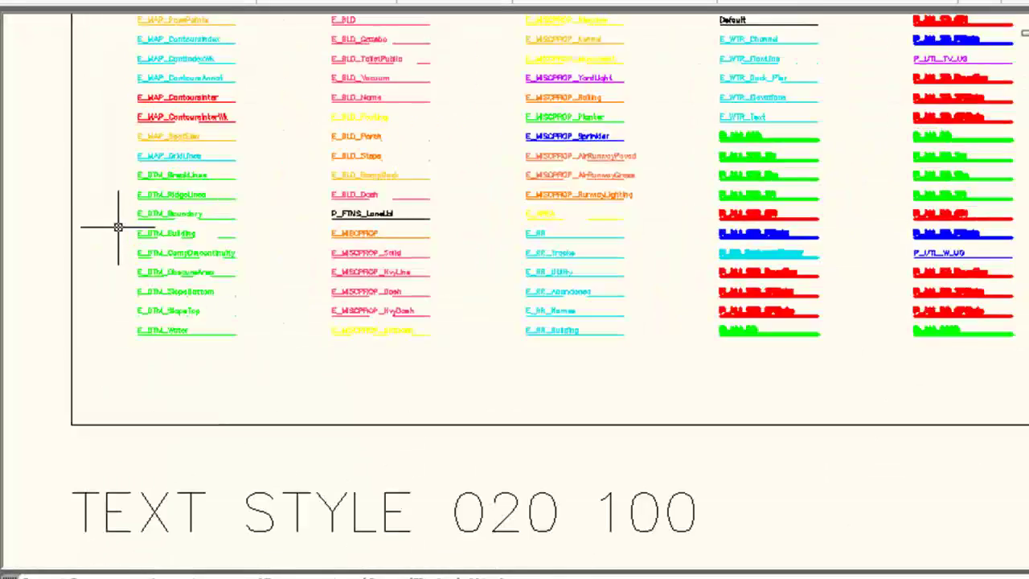
pyautogui.press('Escape')
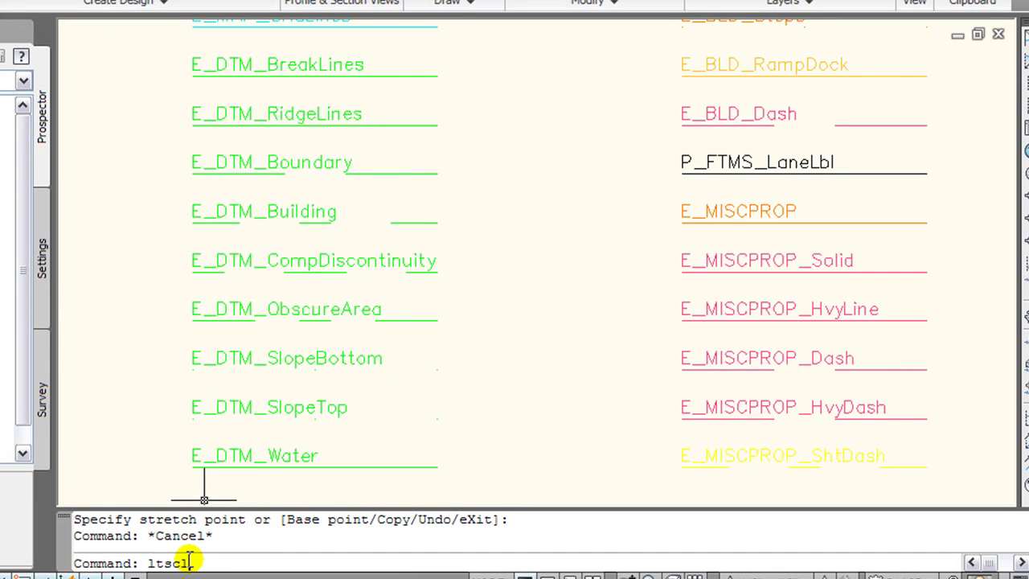
# Set LTSCALE to .001 so the imported level lines show dashes, then zoom to extents
pyautogui.write('ltscale')
pyautogui.press('Return')
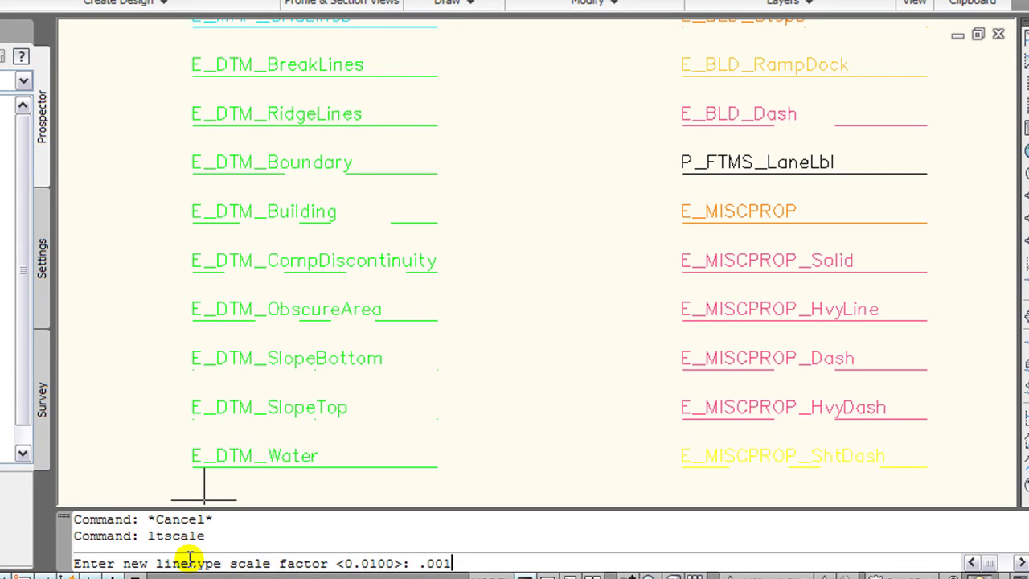
pyautogui.write('.001')
pyautogui.press('Return')
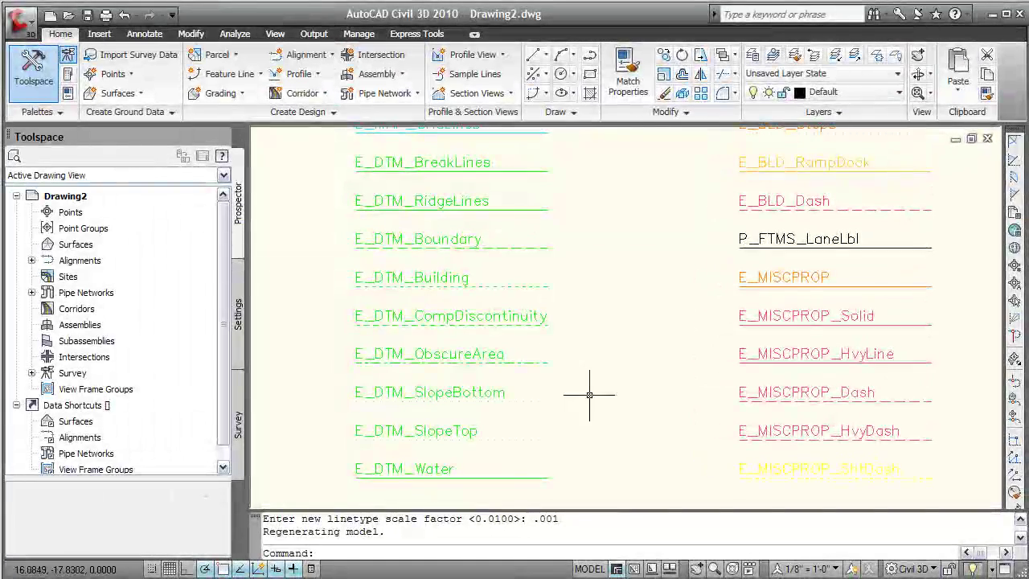
pyautogui.middleClick(590, 394)
pyautogui.middleClick(589, 394)
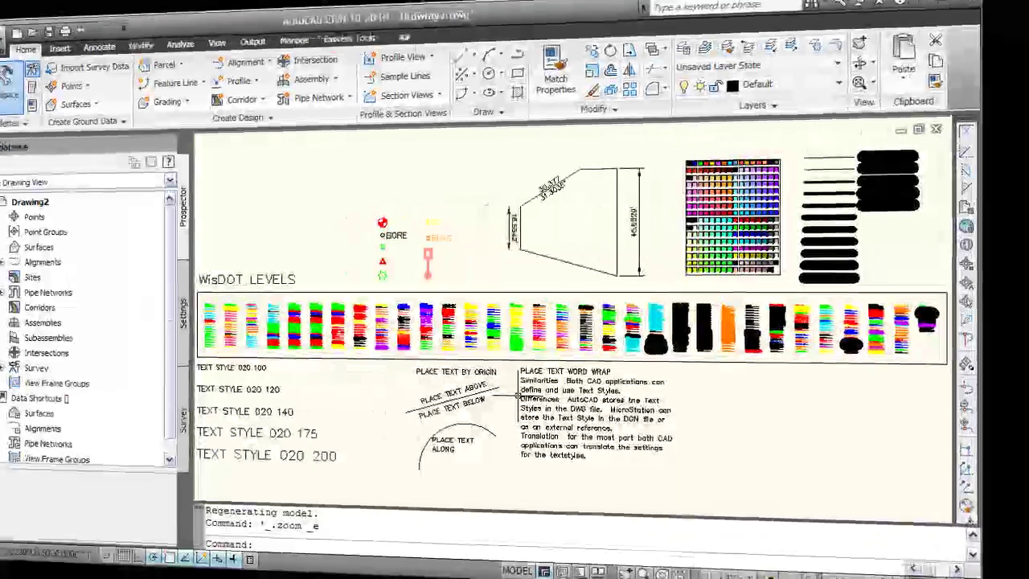